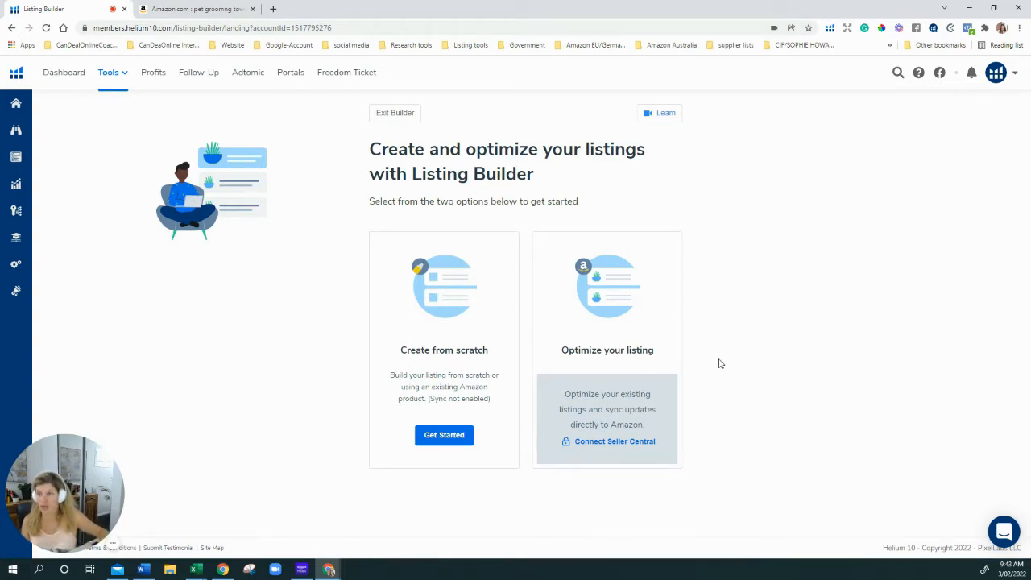
# Browse the Amazon 'pet grooming towel' search results, then bring up the Helium 10 extension menu
pyautogui.click(182, 9)
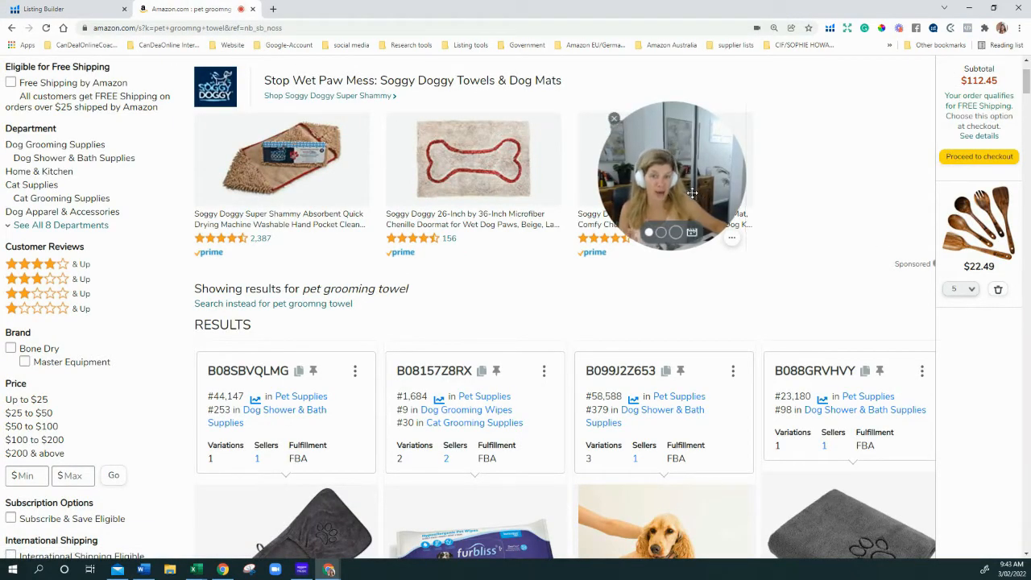
pyautogui.moveTo(701, 194); pyautogui.dragTo(108, 494)
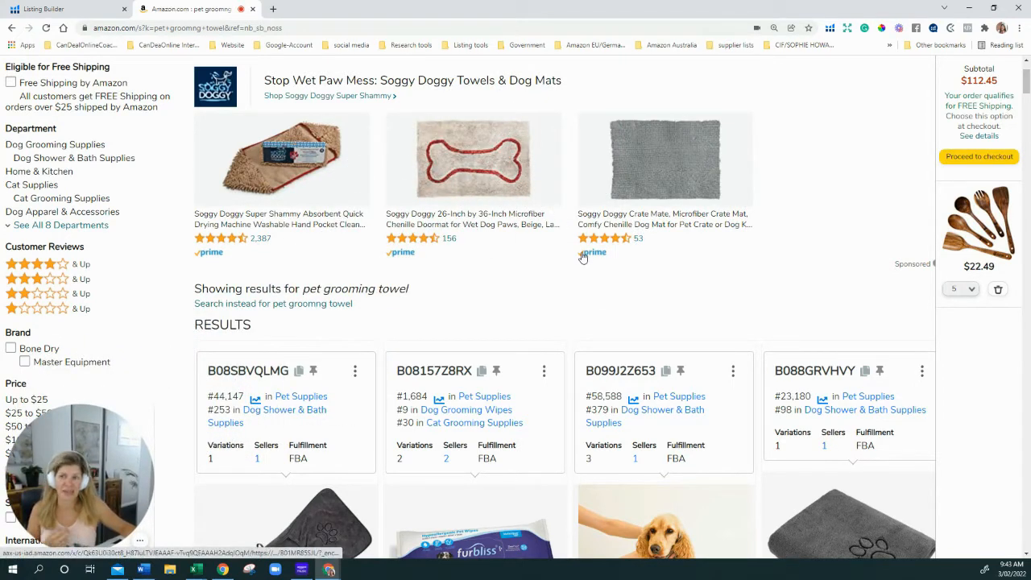
pyautogui.scroll(2, 378, 149)
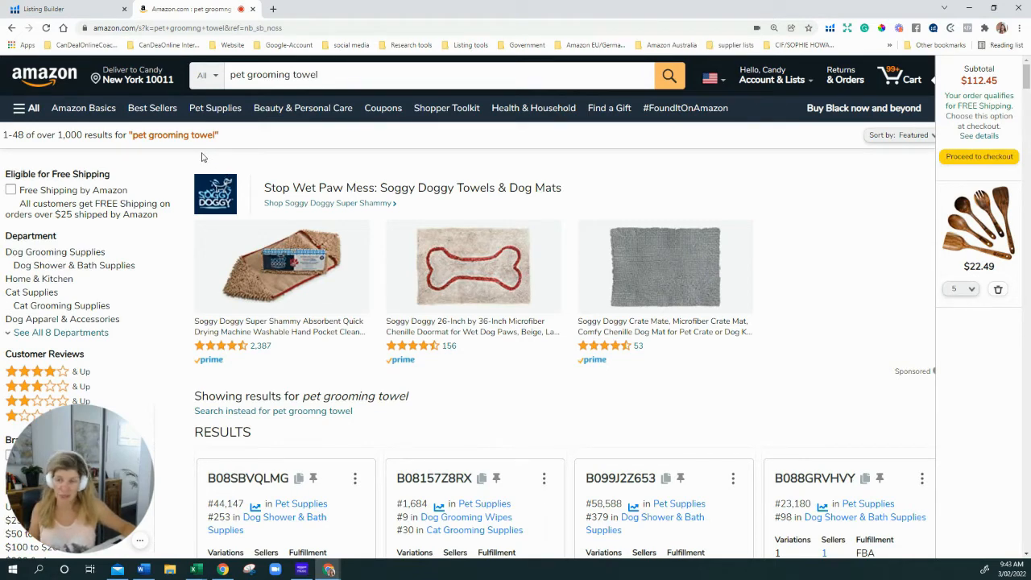
pyautogui.scroll(-1, 306, 299)
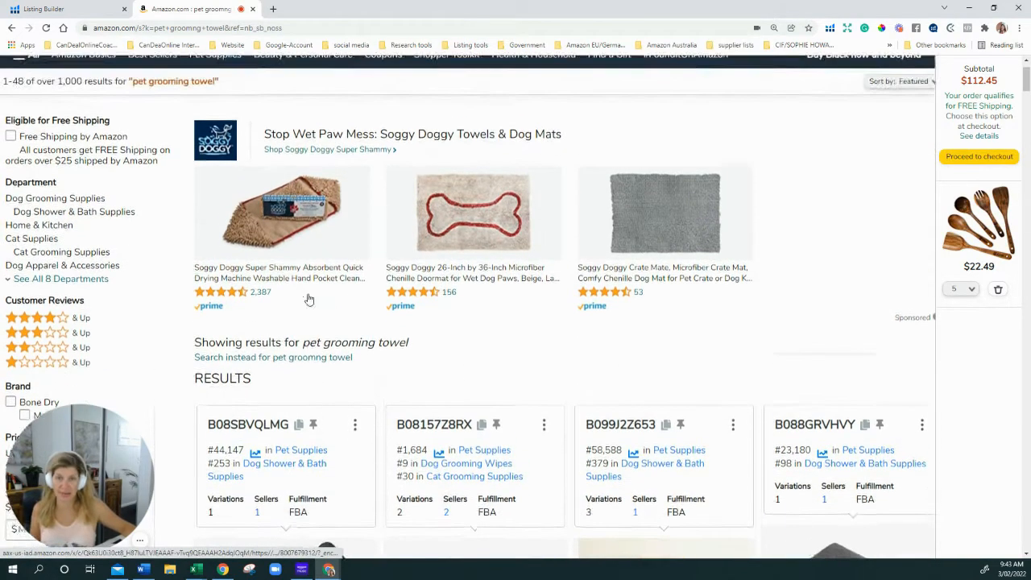
pyautogui.scroll(-2, 308, 299)
pyautogui.scroll(-2, 308, 299)
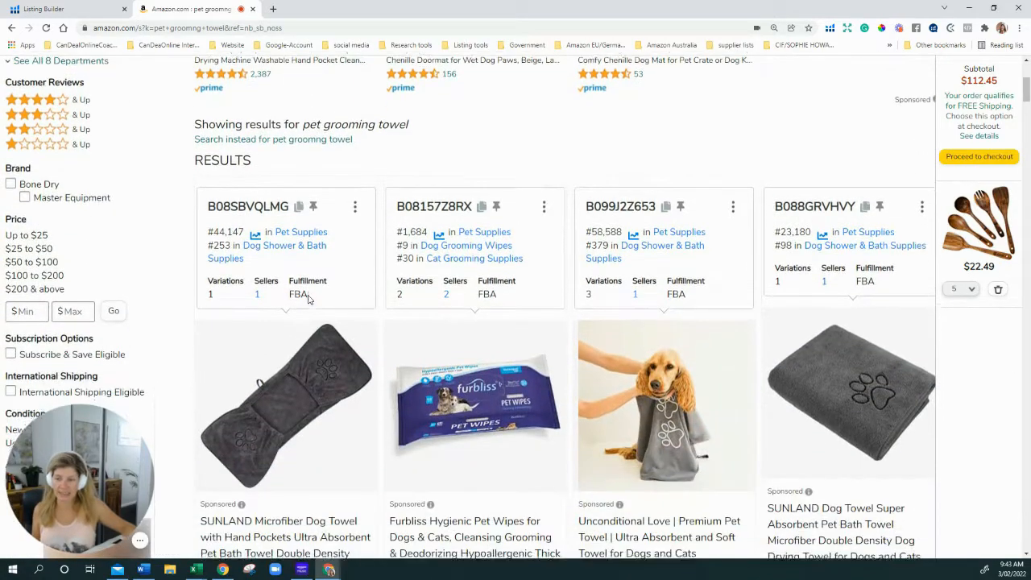
pyautogui.scroll(-4, 308, 299)
pyautogui.scroll(5, 552, 306)
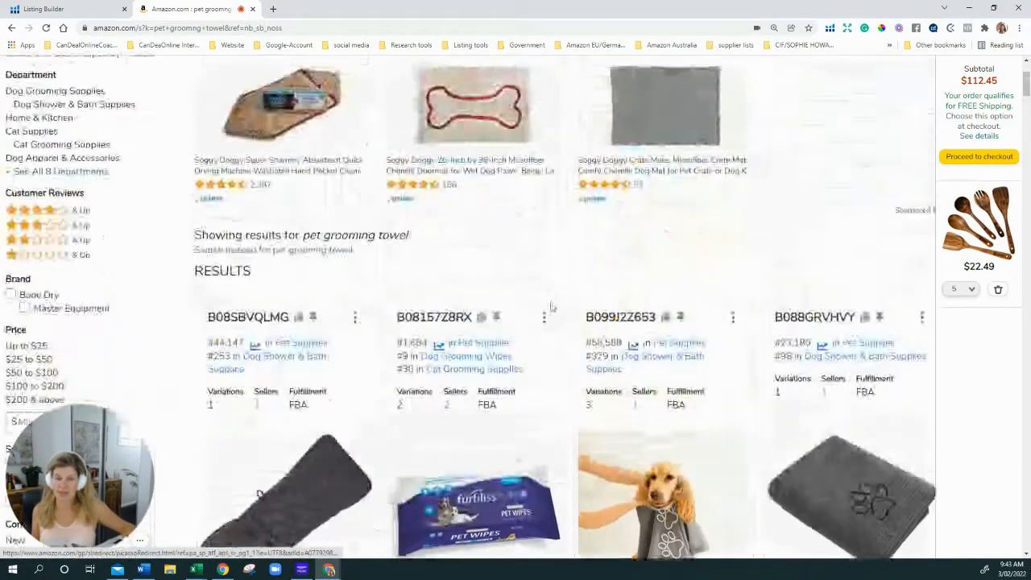
pyautogui.scroll(2, 552, 306)
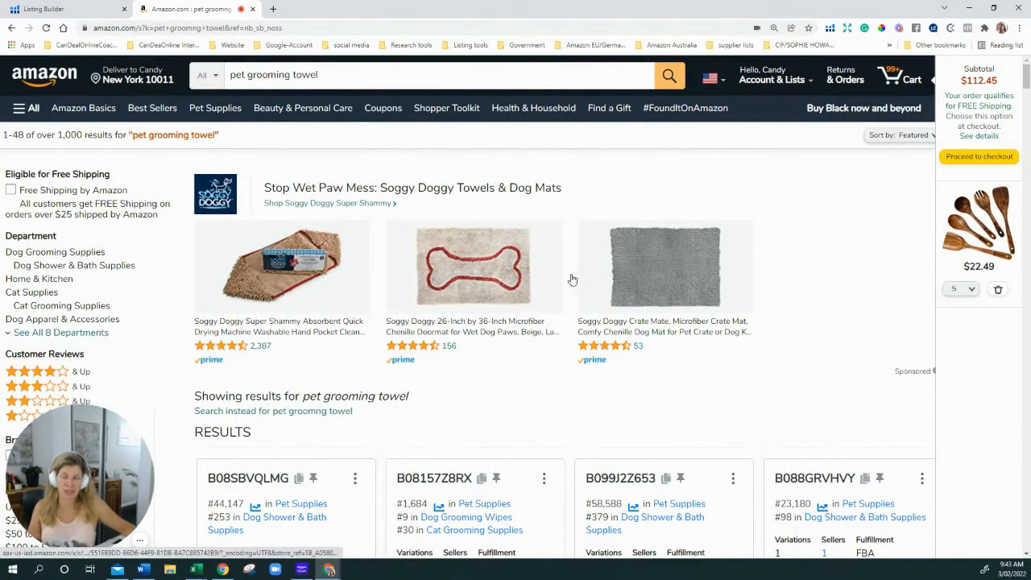
pyautogui.click(831, 29)
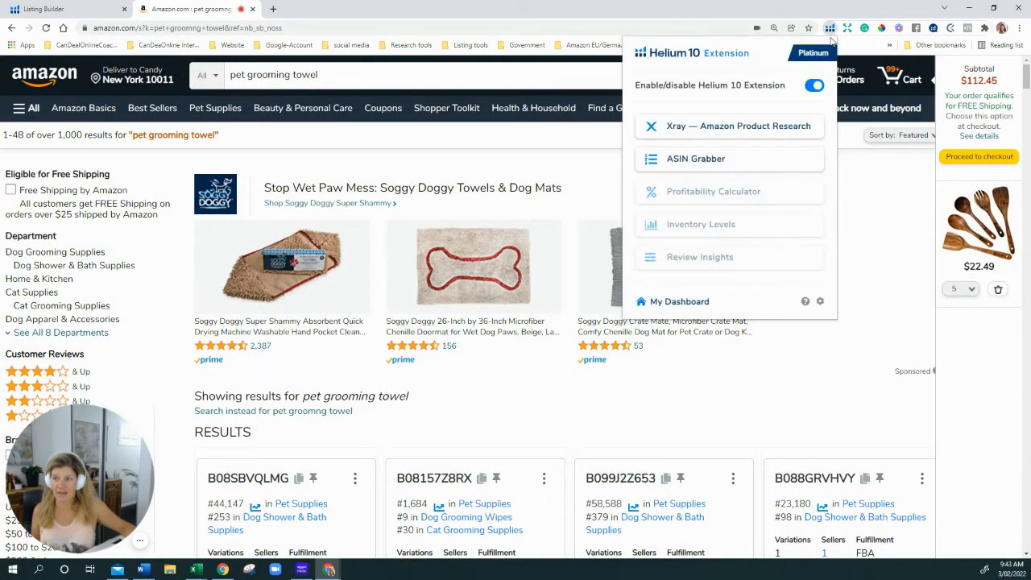
# Run Xray product research on the 'pet grooming towel' results
pyautogui.click(749, 127)
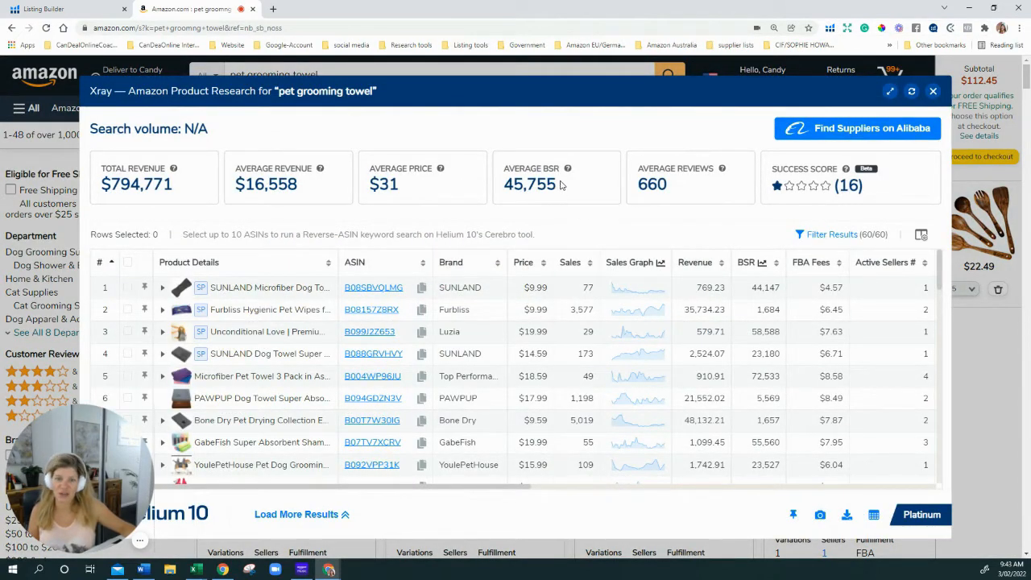
pyautogui.click(207, 144)
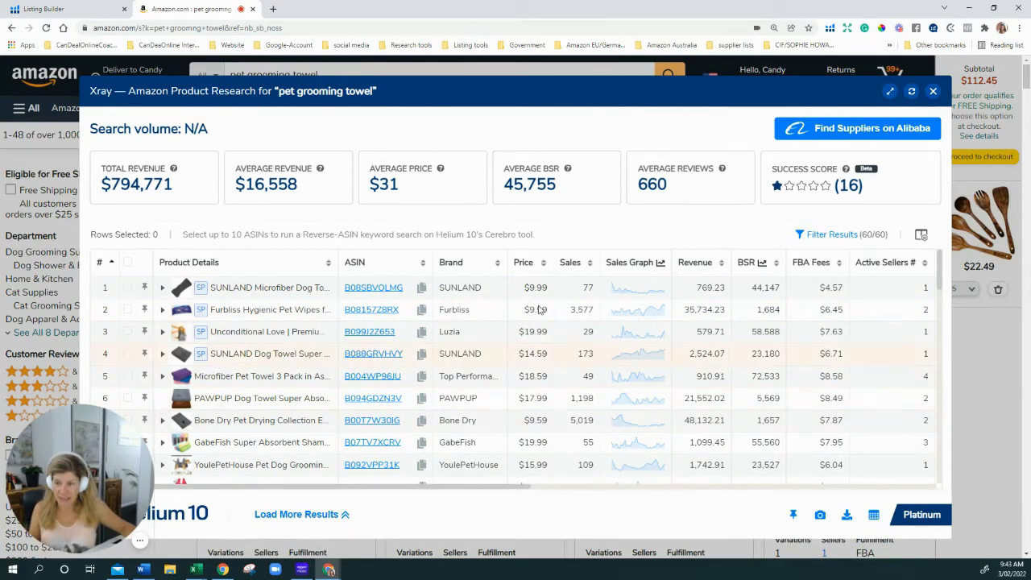
pyautogui.scroll(-2, 546, 395)
pyautogui.scroll(-1, 546, 416)
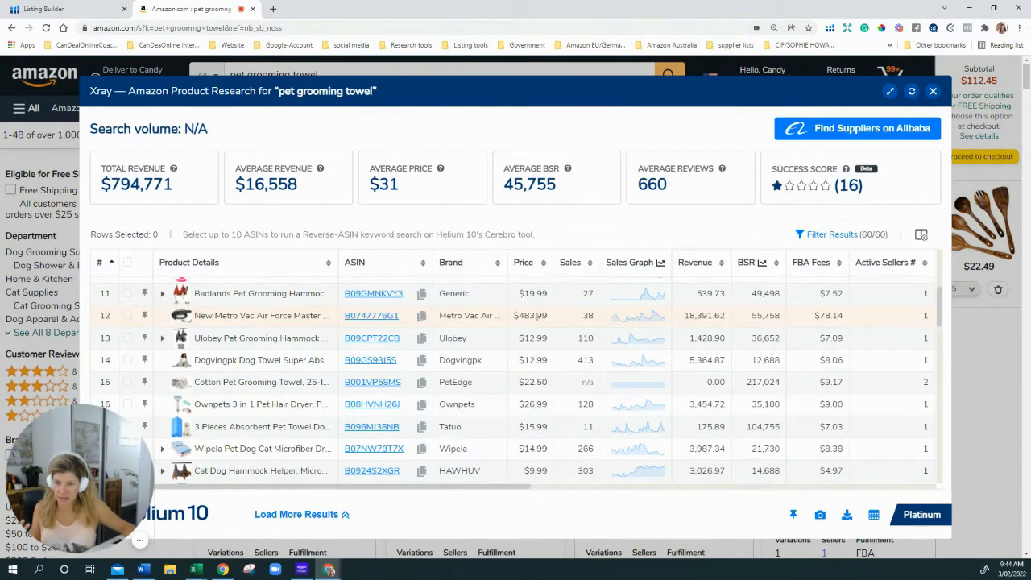
pyautogui.moveTo(364, 321)
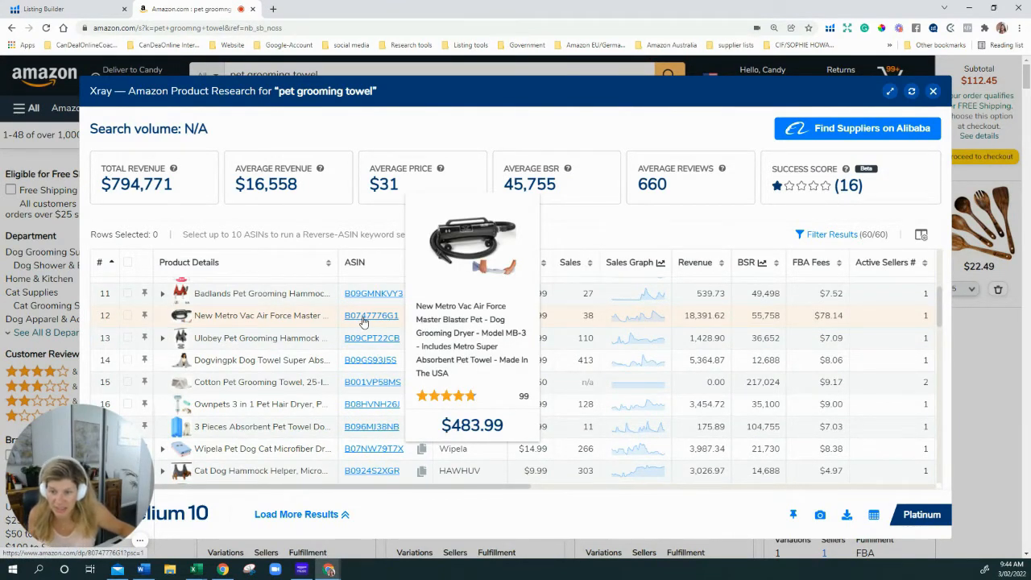
# Review the competitors' revenue and sales ($794,771 total) and sort the table by Revenue
pyautogui.scroll(-1, 363, 321)
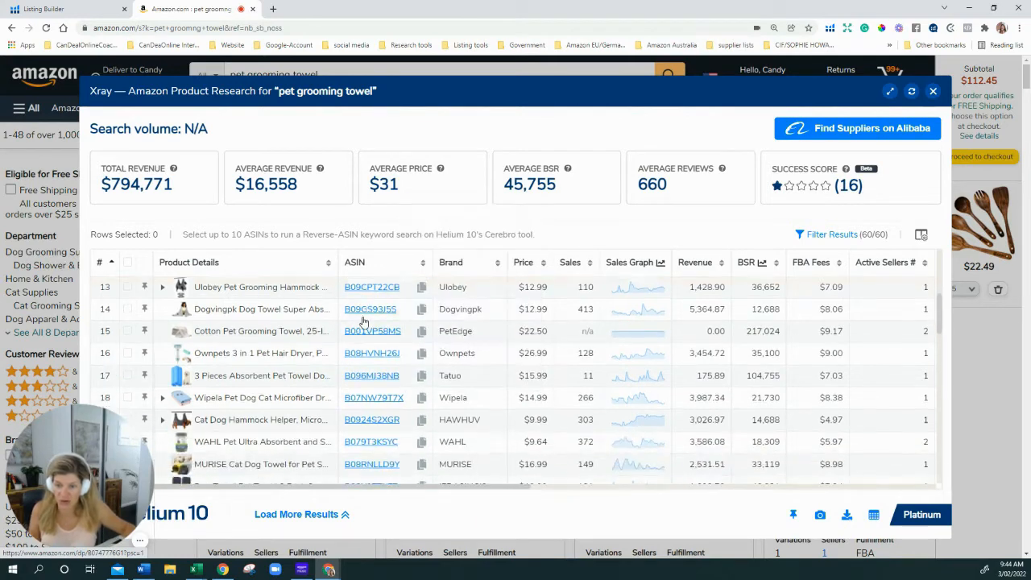
pyautogui.scroll(-1, 363, 320)
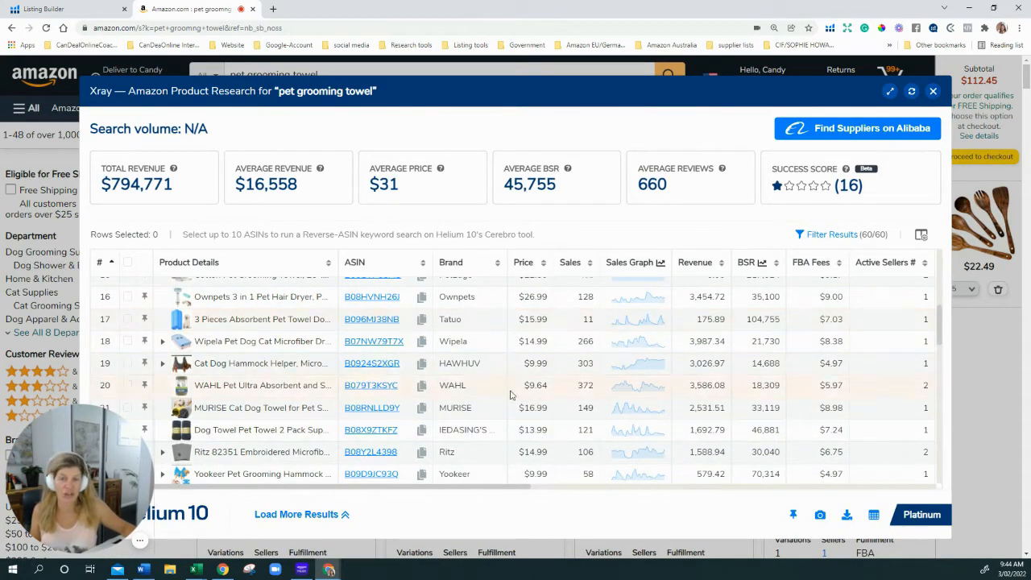
pyautogui.scroll(-2, 509, 393)
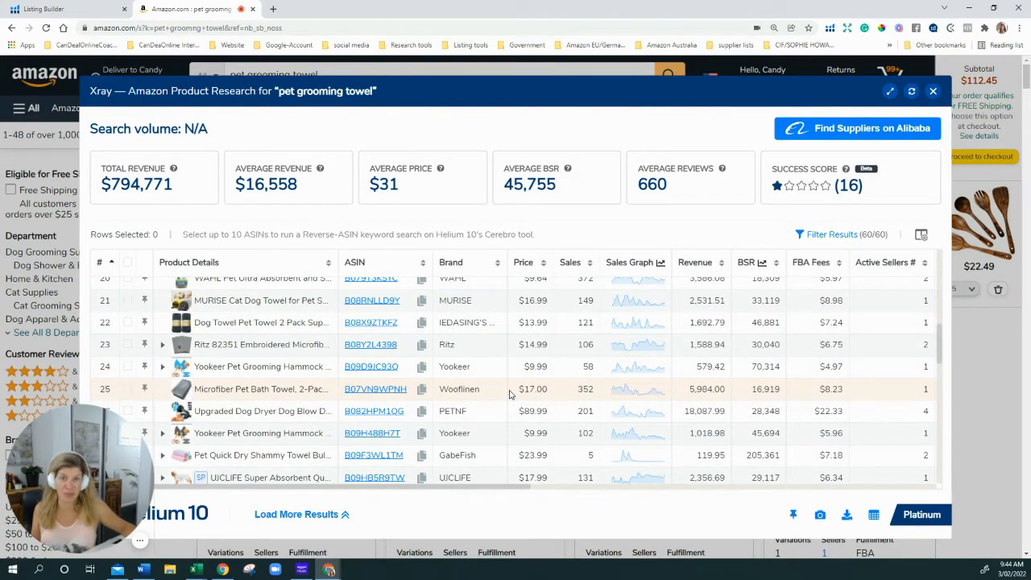
pyautogui.scroll(-2, 509, 393)
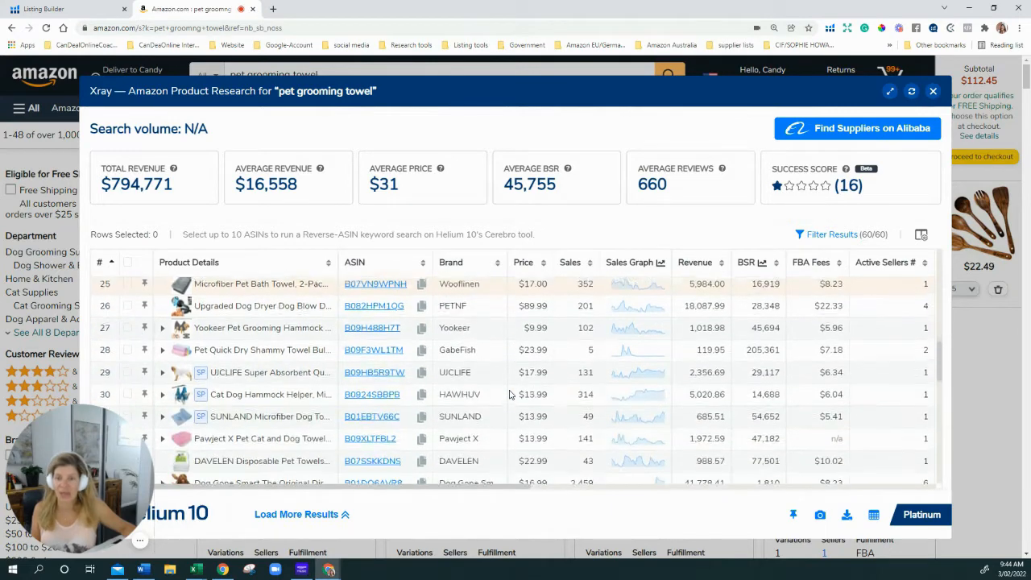
pyautogui.scroll(-3, 509, 393)
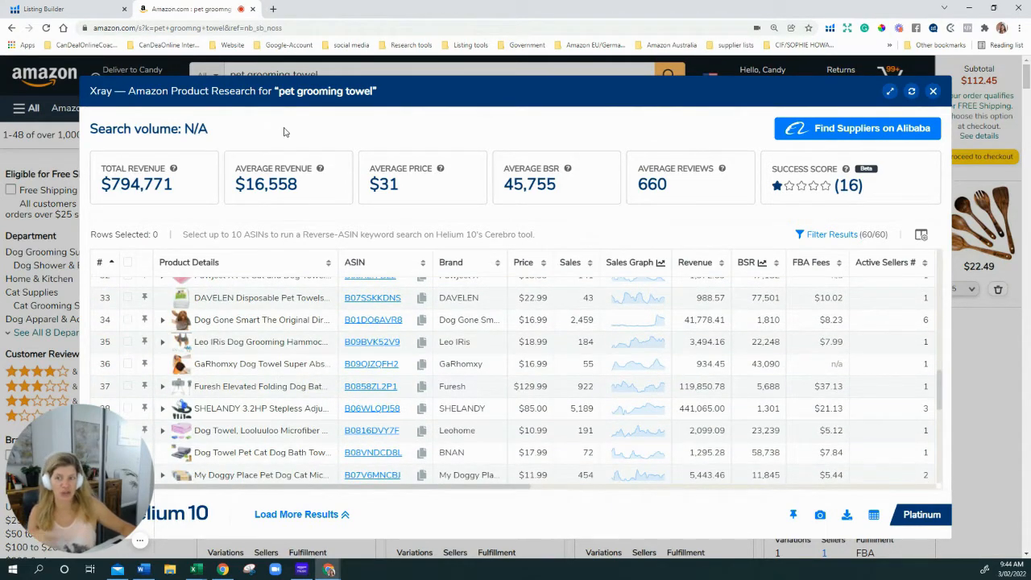
pyautogui.scroll(7, 656, 285)
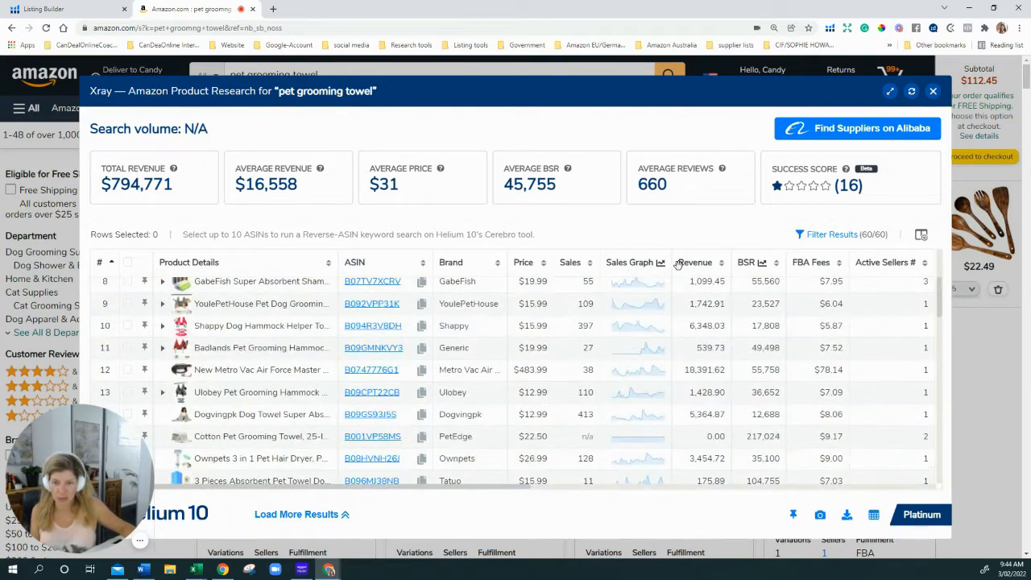
pyautogui.click(702, 262)
# Put highest-revenue products first and select the Bone Dry, Dog Gone Smart and PAWPUP towels
pyautogui.click(703, 262)
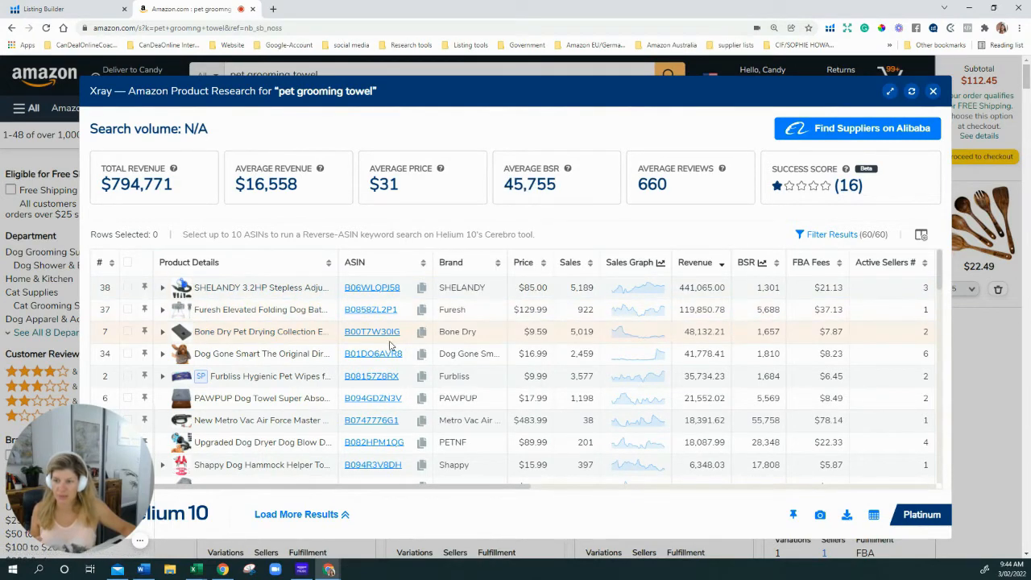
pyautogui.moveTo(389, 341)
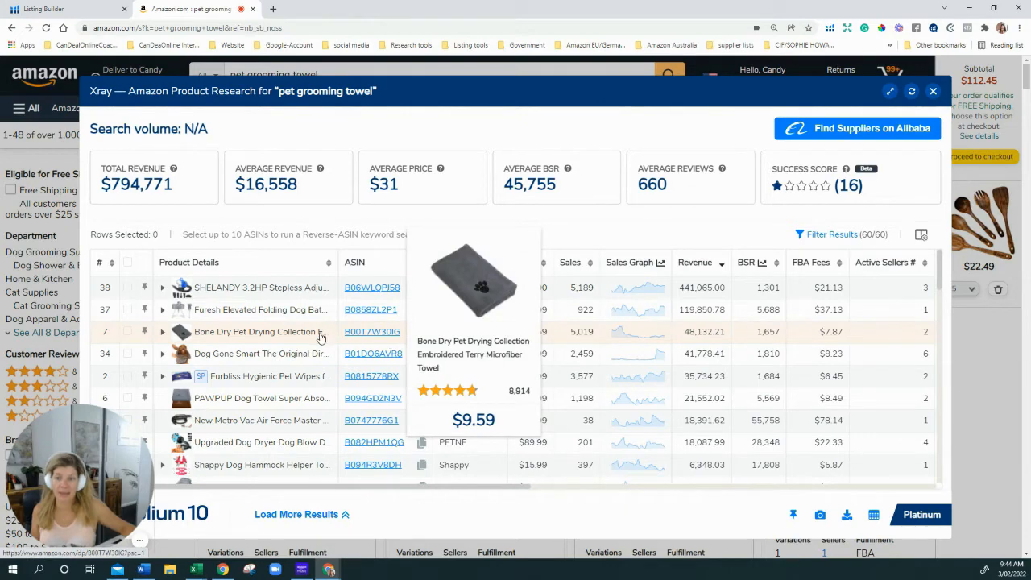
pyautogui.click(127, 332)
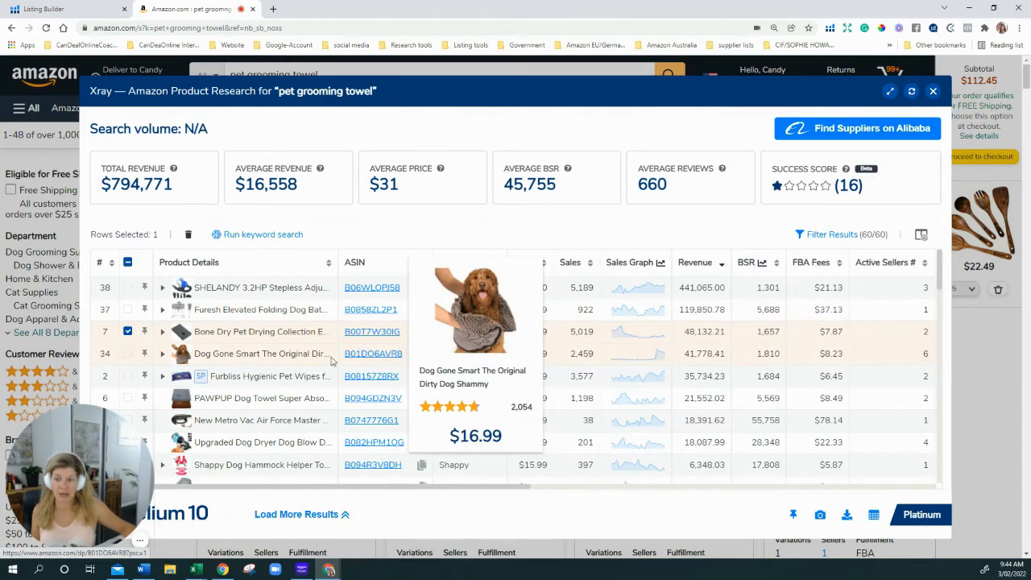
pyautogui.click(127, 353)
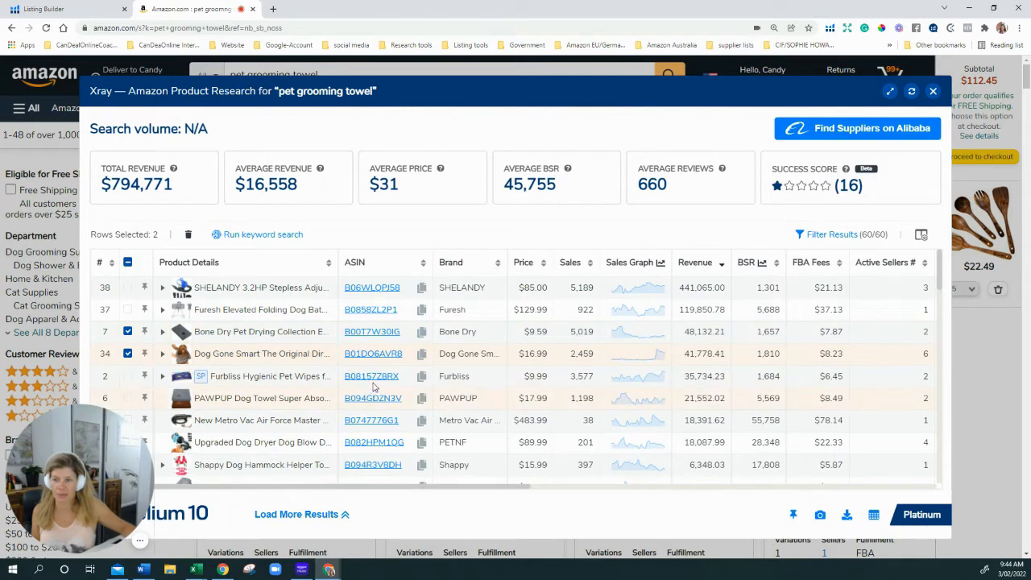
pyautogui.moveTo(374, 385)
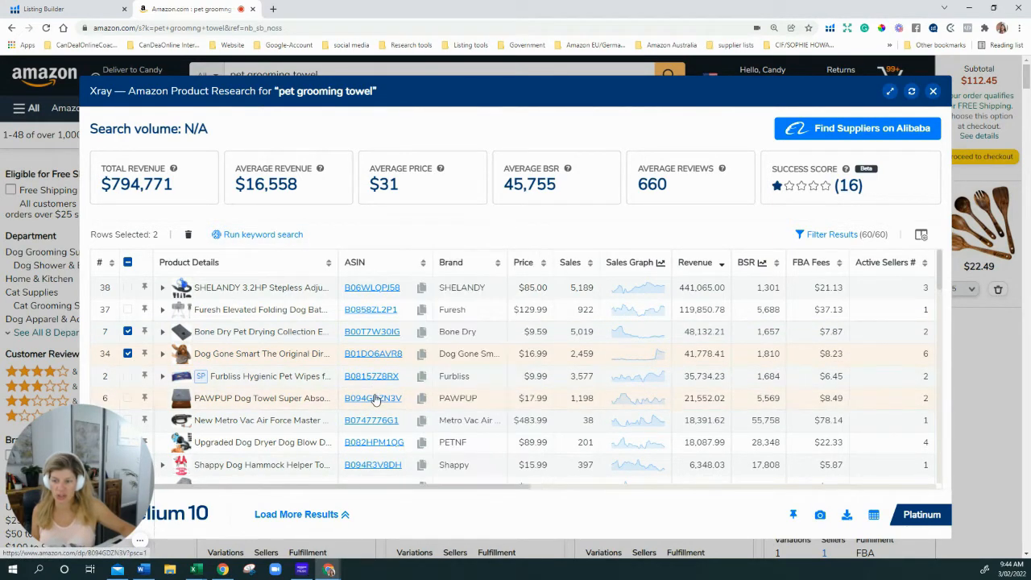
pyautogui.click(128, 398)
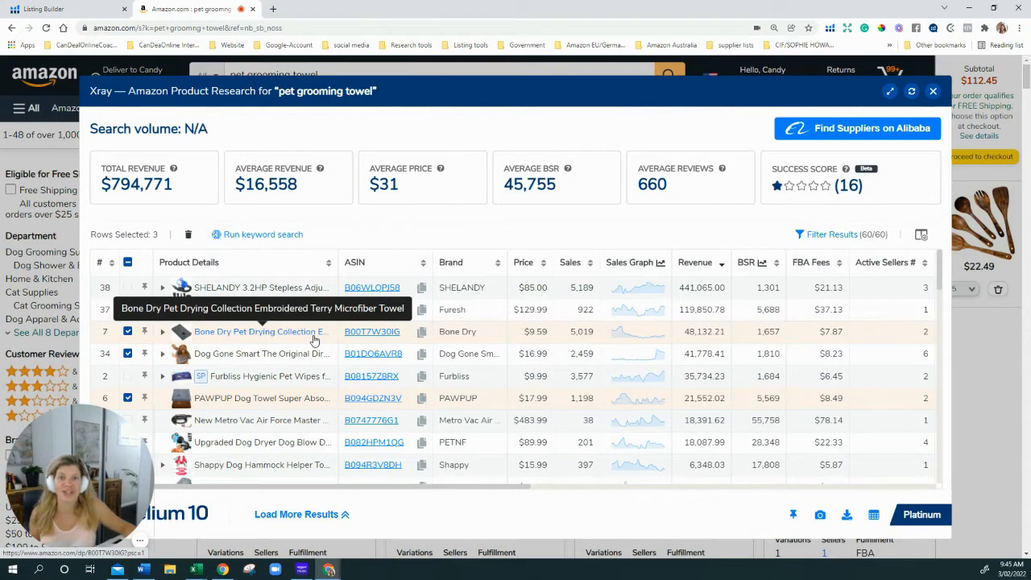
# Review the table and send the four selected competitors to a Cerebro keyword search
pyautogui.scroll(-1, 302, 367)
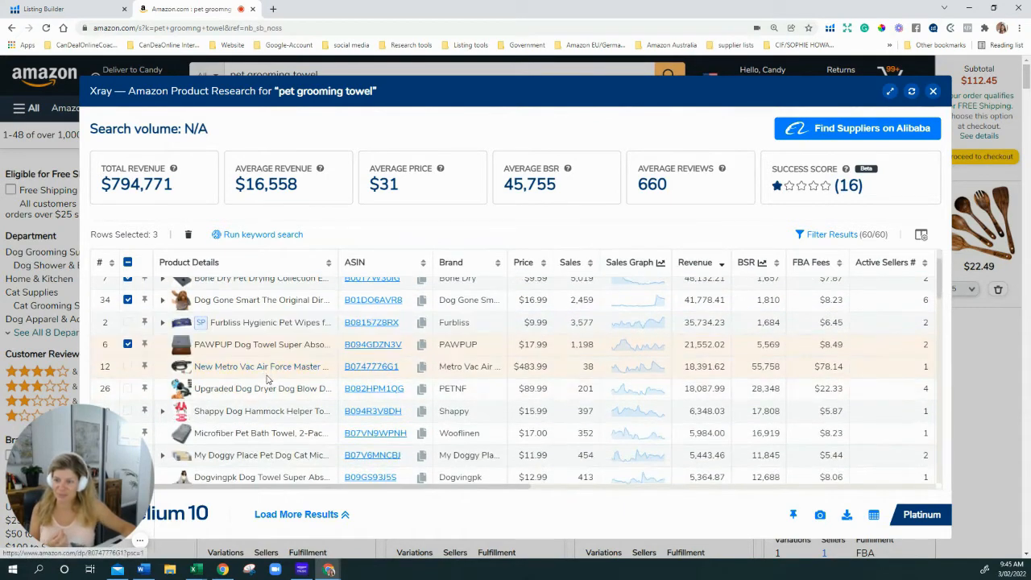
pyautogui.moveTo(362, 400)
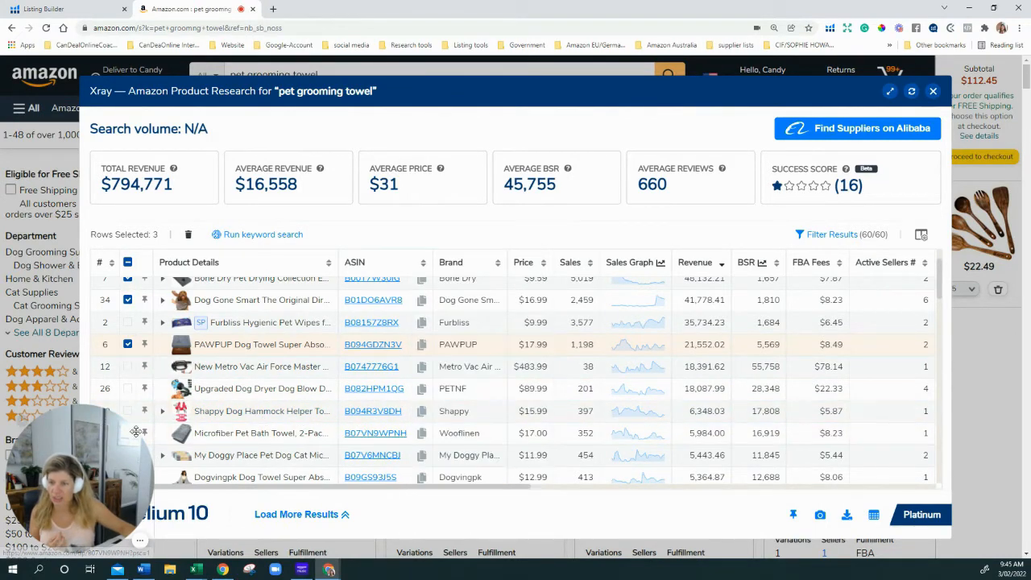
pyautogui.scroll(-3, 184, 378)
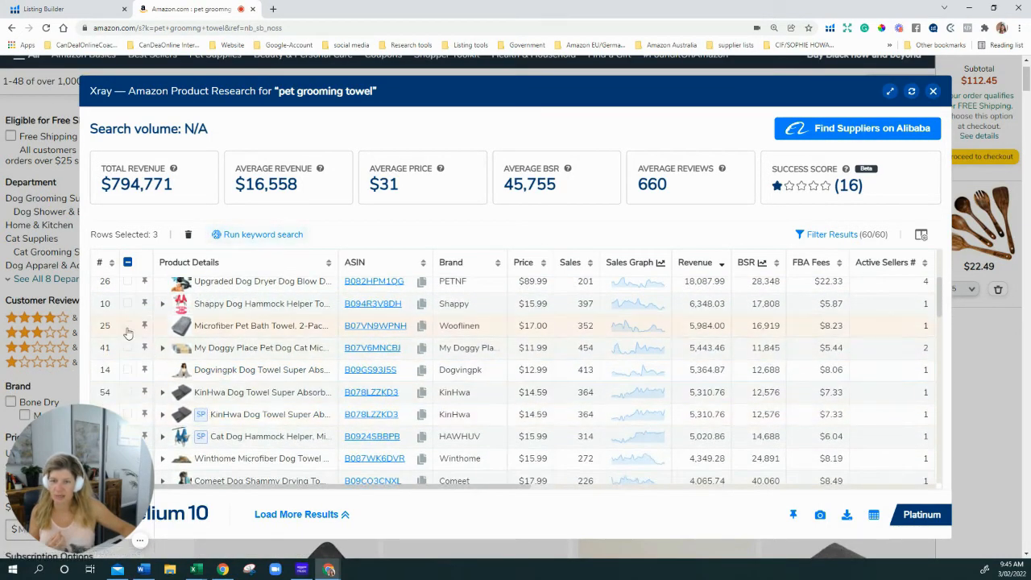
pyautogui.scroll(5, 399, 371)
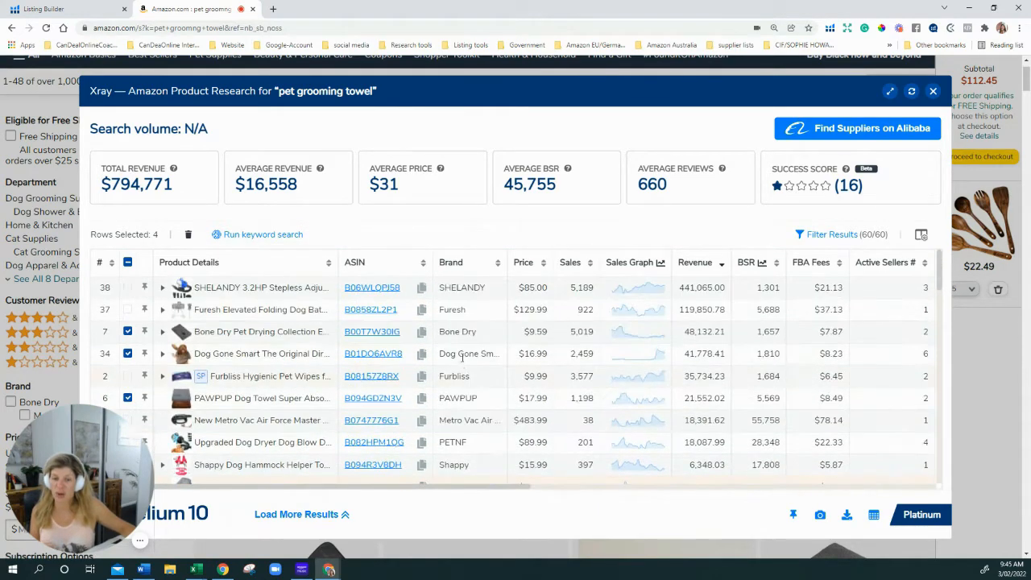
pyautogui.scroll(2, 665, 320)
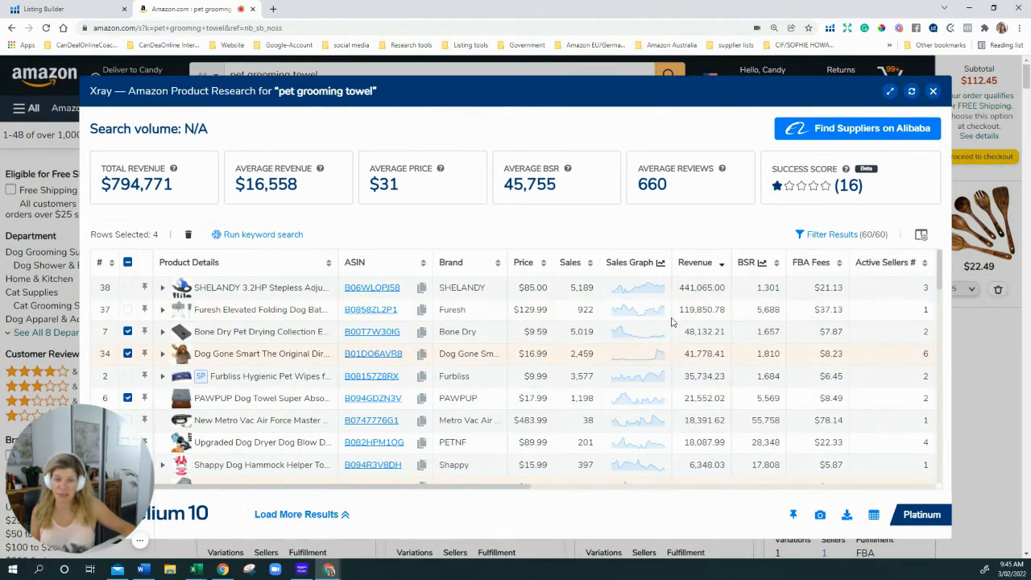
pyautogui.scroll(-2, 675, 383)
pyautogui.scroll(-2, 675, 383)
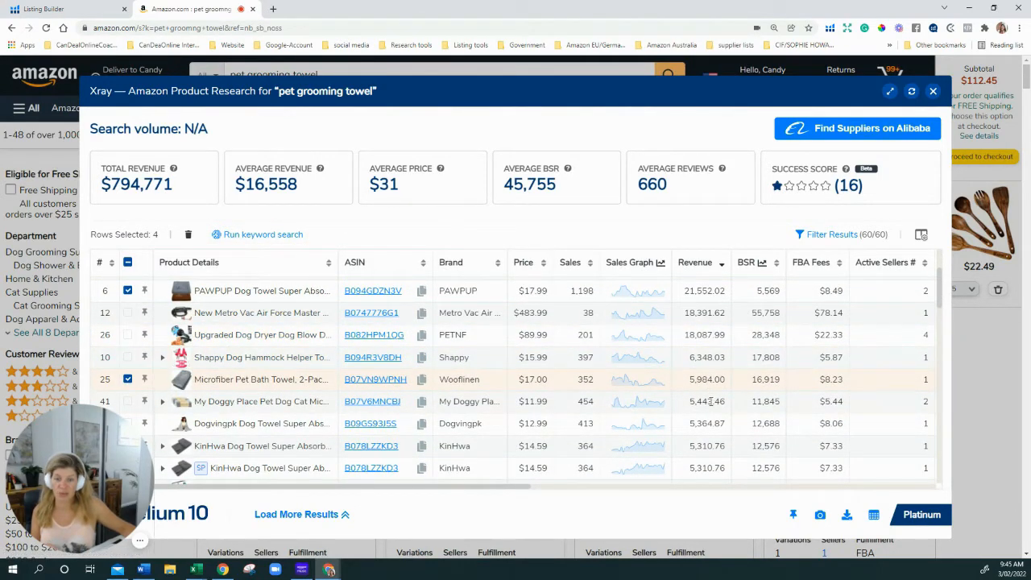
pyautogui.scroll(-3, 690, 398)
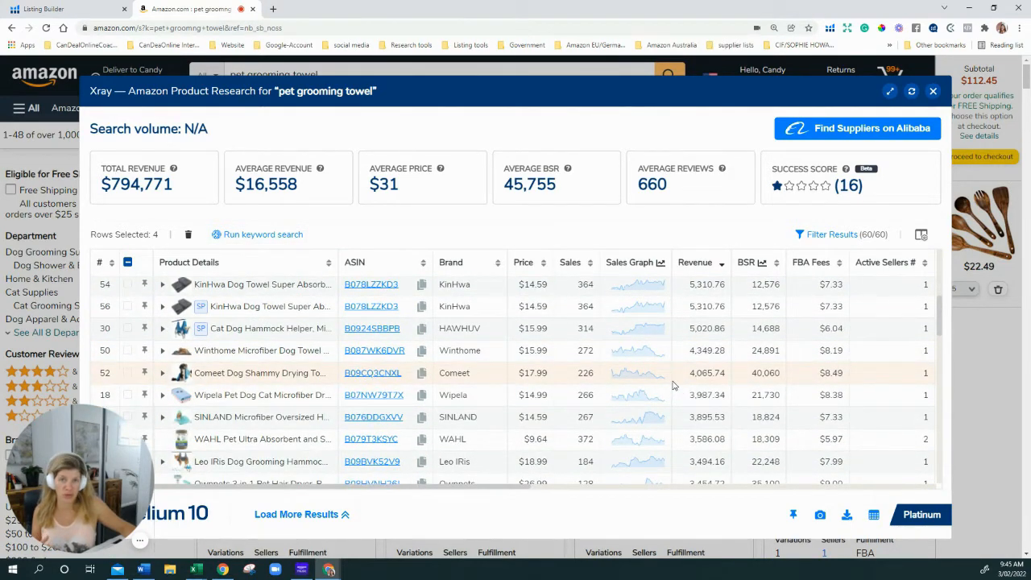
pyautogui.scroll(-3, 682, 345)
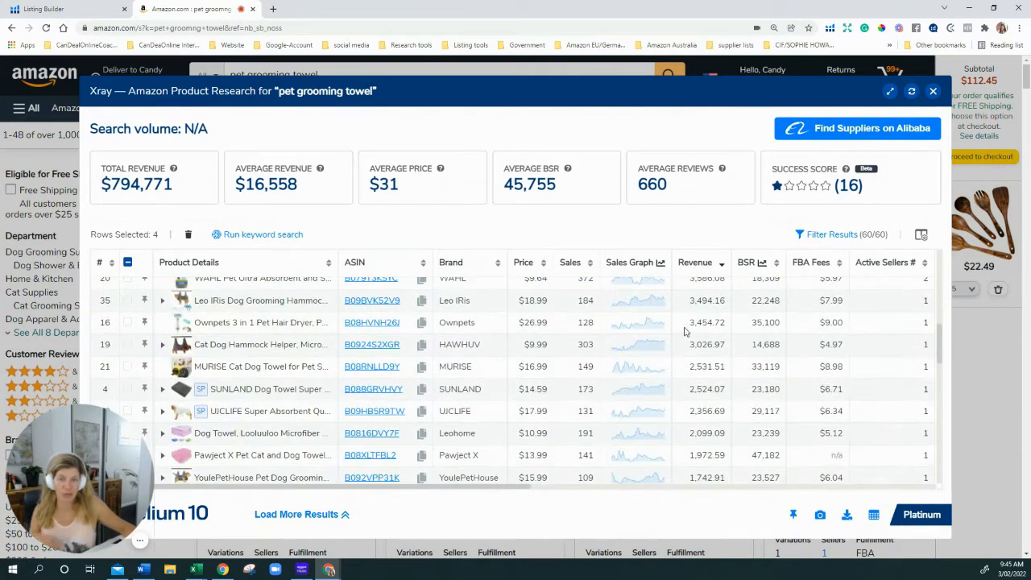
pyautogui.scroll(-8, 684, 331)
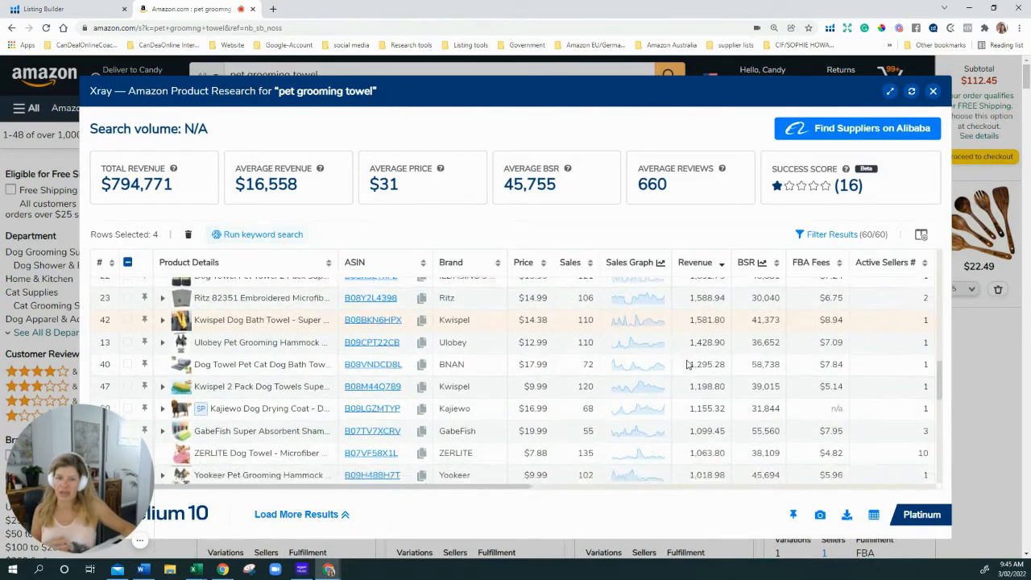
pyautogui.scroll(-6, 700, 378)
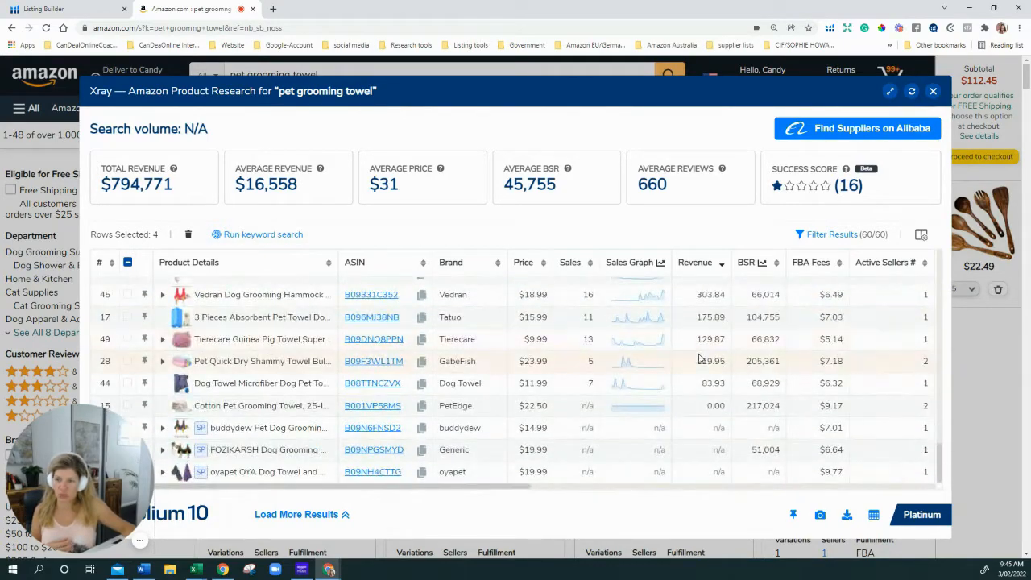
pyautogui.scroll(15, 699, 359)
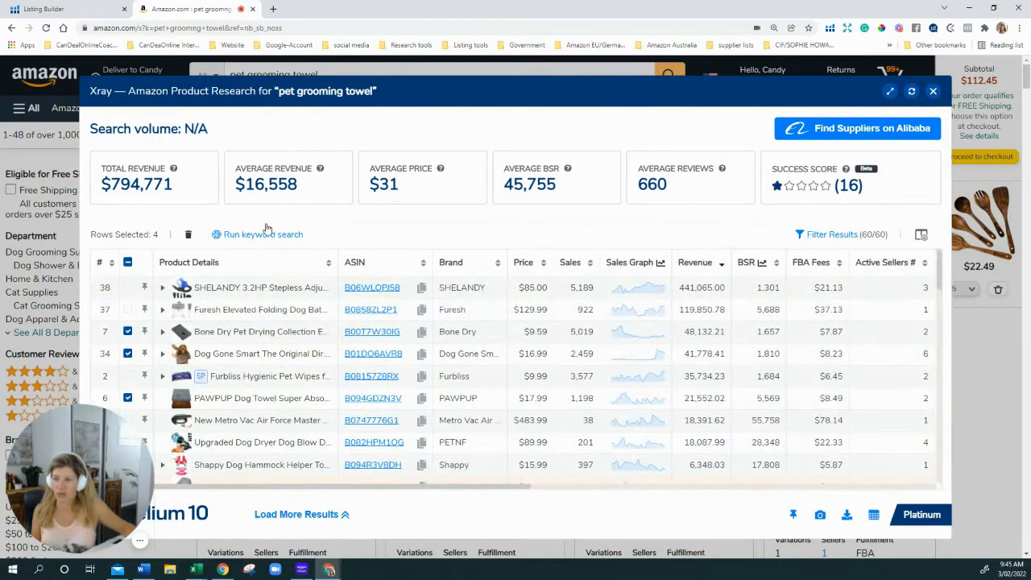
pyautogui.click(274, 234)
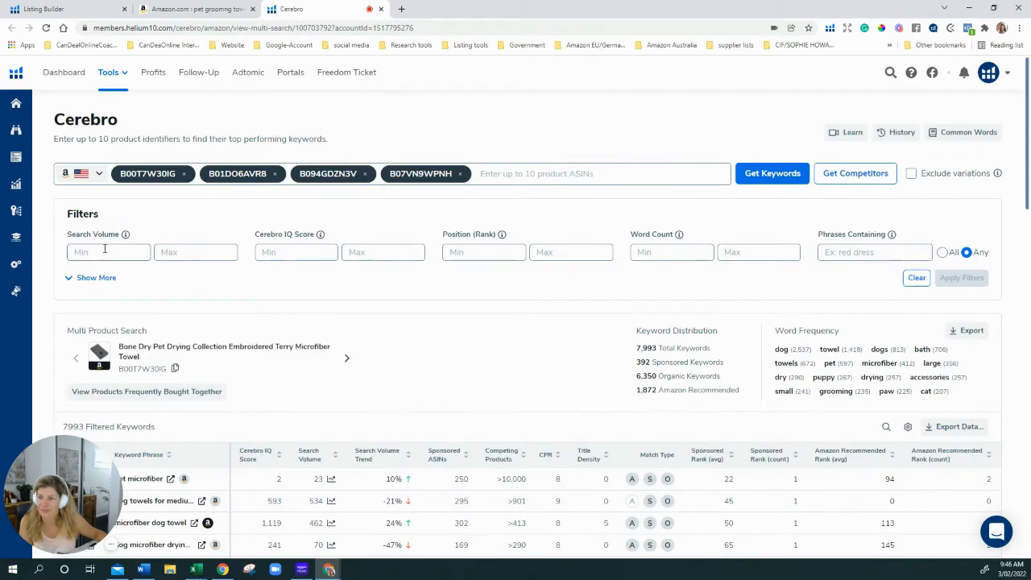
# Set Cerebro filters to search volume minimum 500, rank 1 to 30, word count minimum 2
pyautogui.click(105, 250)
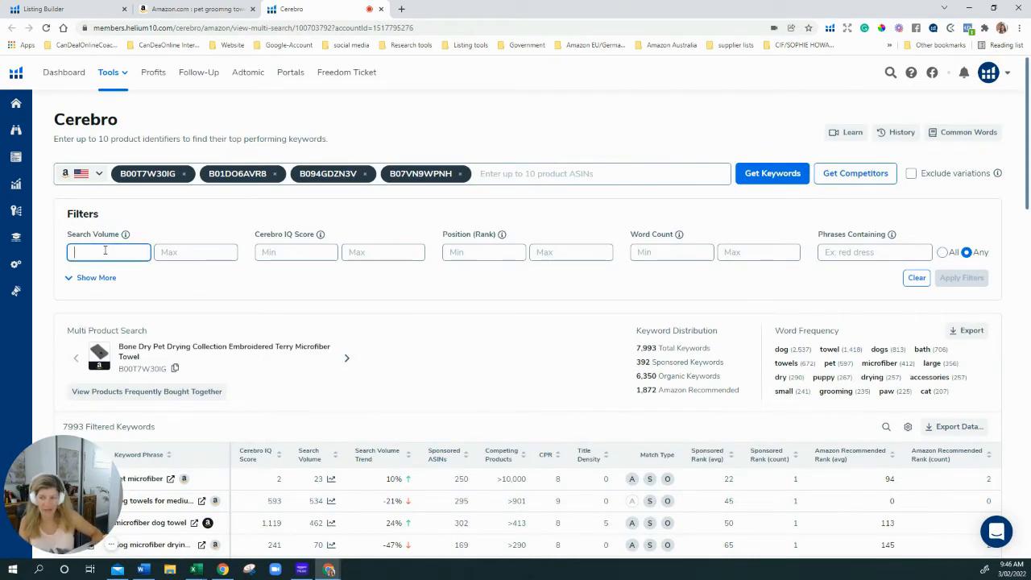
pyautogui.write('500')
pyautogui.press('Tab')
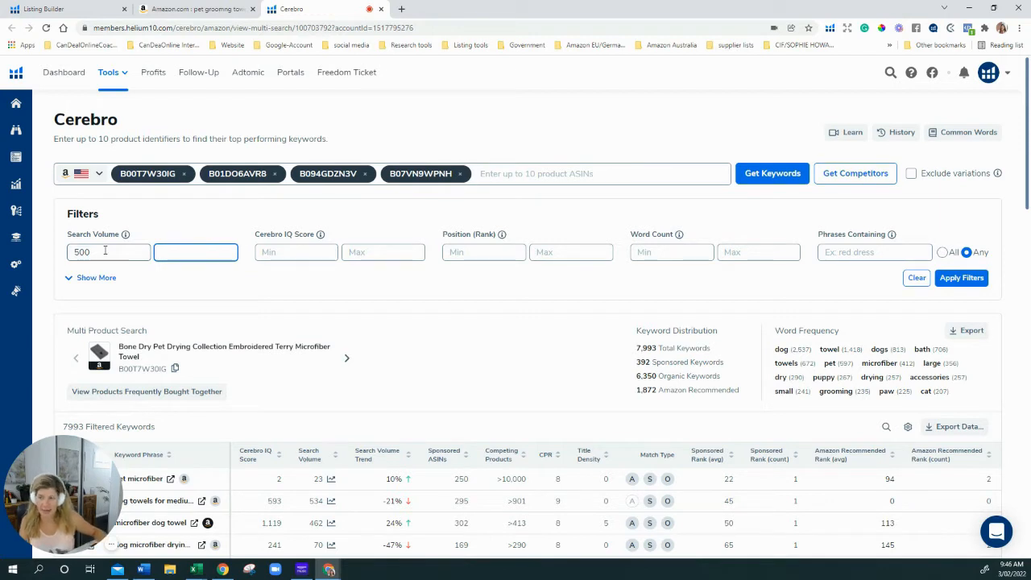
pyautogui.click(501, 252)
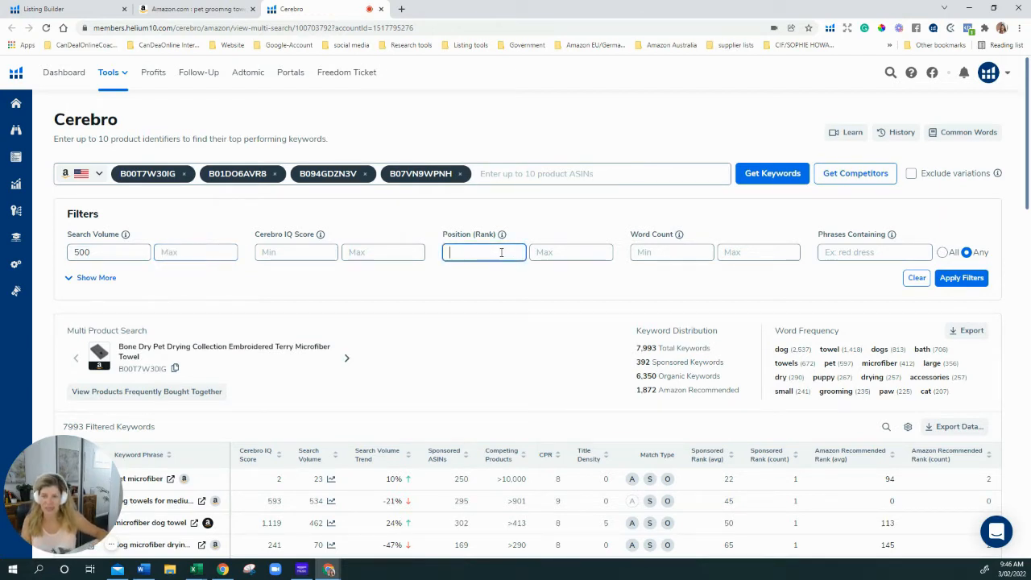
pyautogui.write('1')
pyautogui.press('Tab')
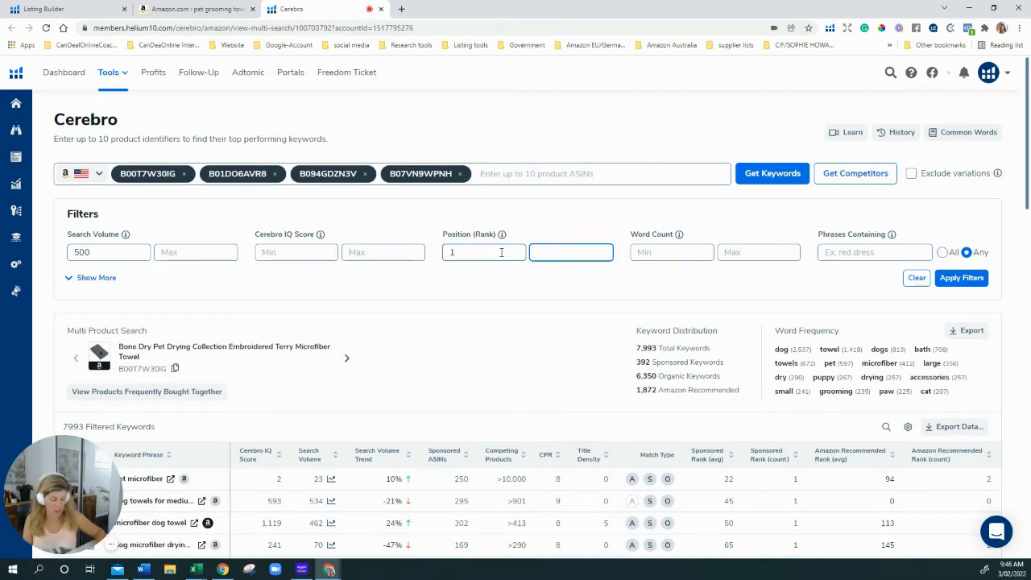
pyautogui.write('30')
pyautogui.press('Tab')
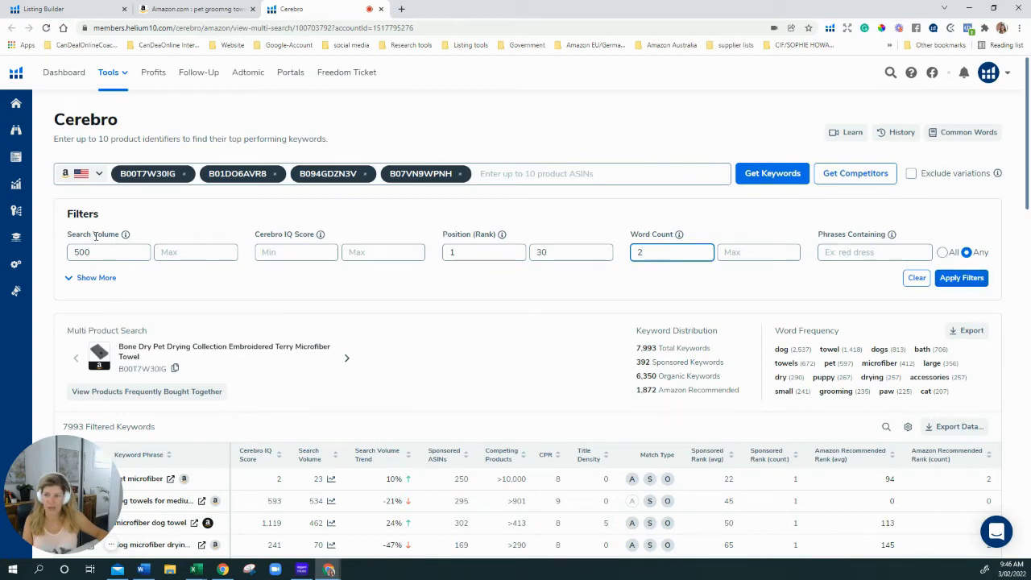
pyautogui.click(95, 277)
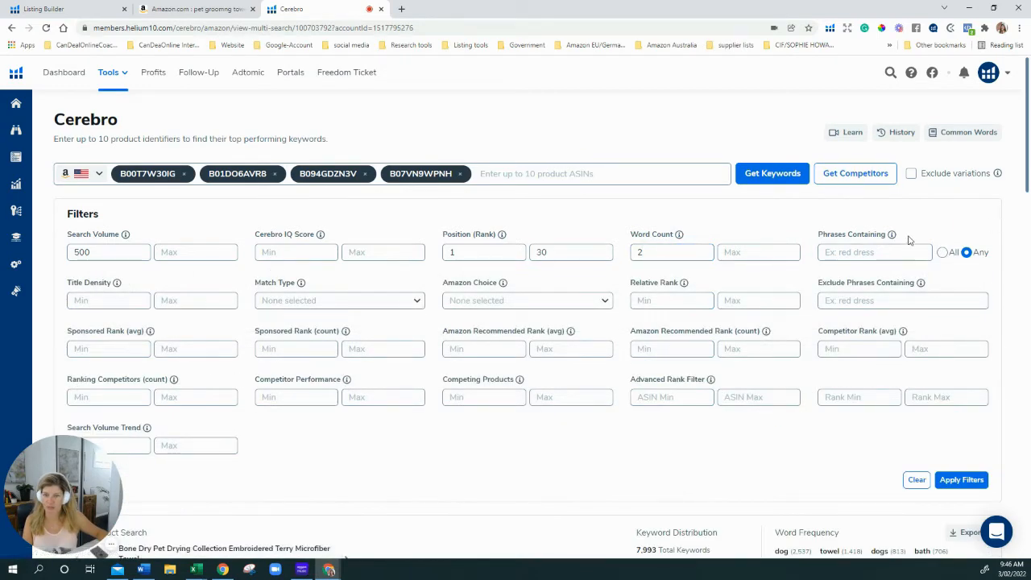
# Limit the match type to Organic and apply the Cerebro filters
pyautogui.click(401, 305)
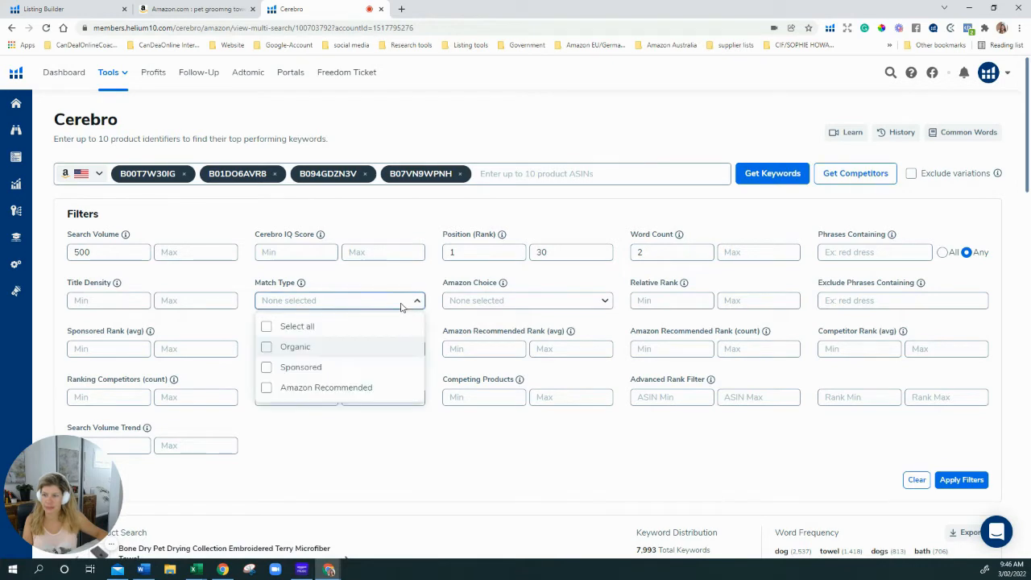
pyautogui.click(311, 346)
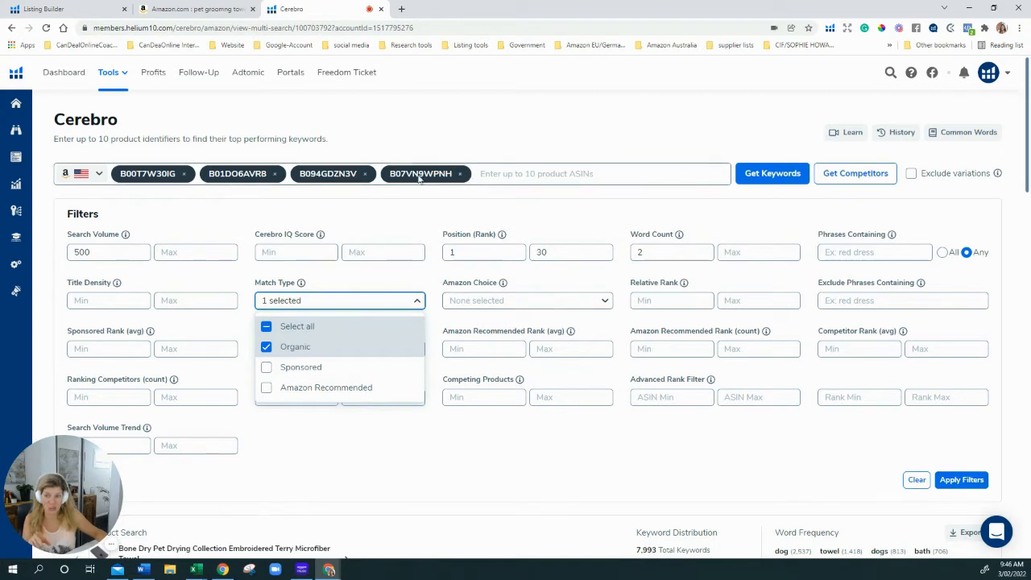
pyautogui.click(960, 480)
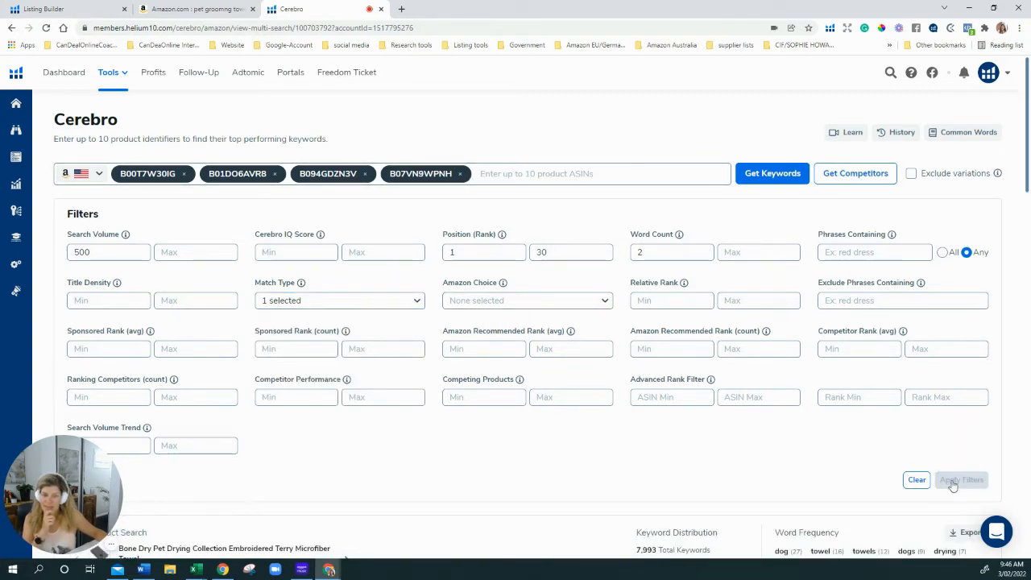
pyautogui.scroll(-3, 571, 384)
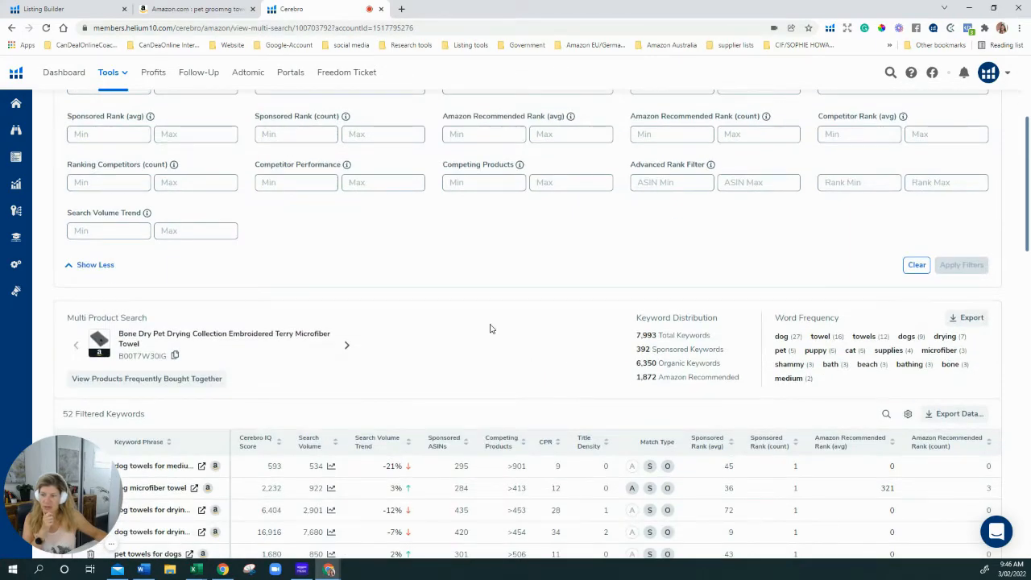
pyautogui.scroll(-2, 490, 328)
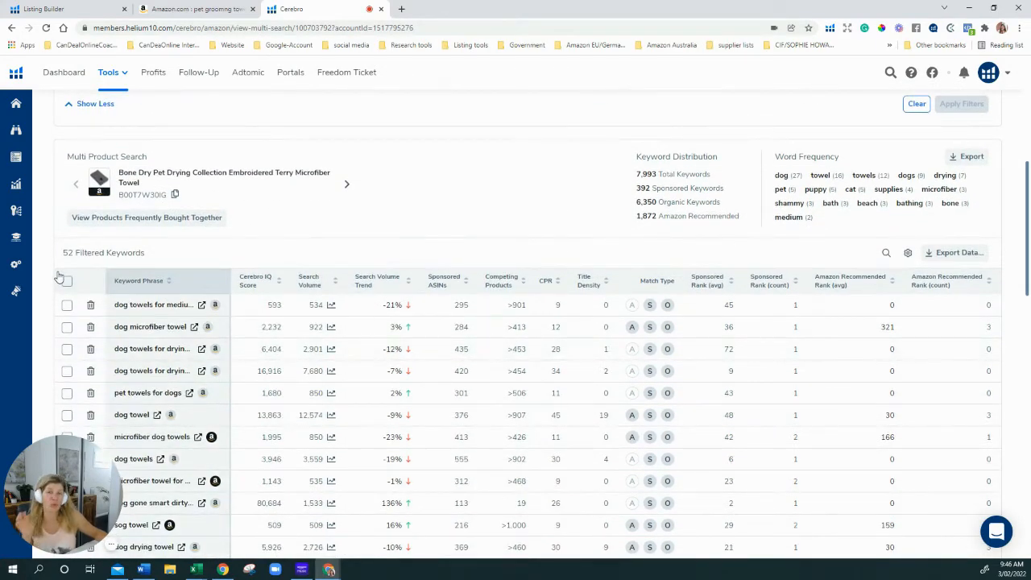
pyautogui.scroll(-1, 60, 256)
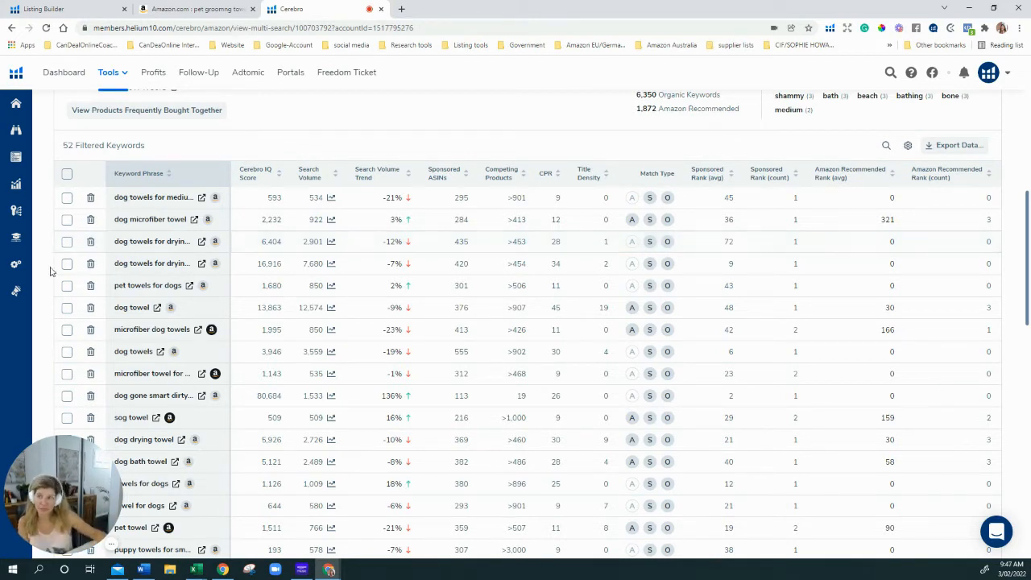
pyautogui.scroll(-1, 77, 271)
pyautogui.scroll(1, 79, 270)
pyautogui.scroll(-2, 114, 211)
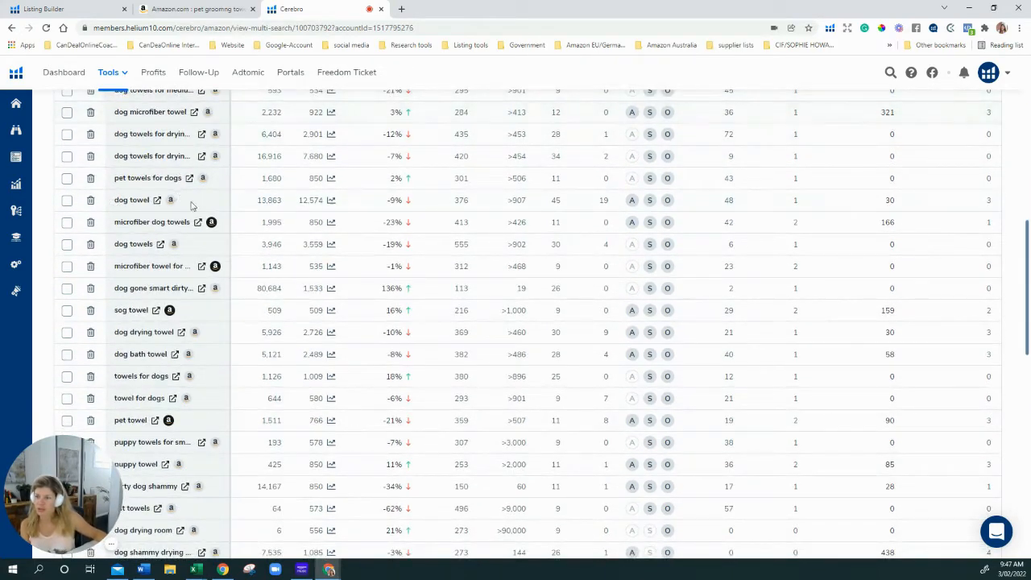
pyautogui.scroll(-2, 191, 206)
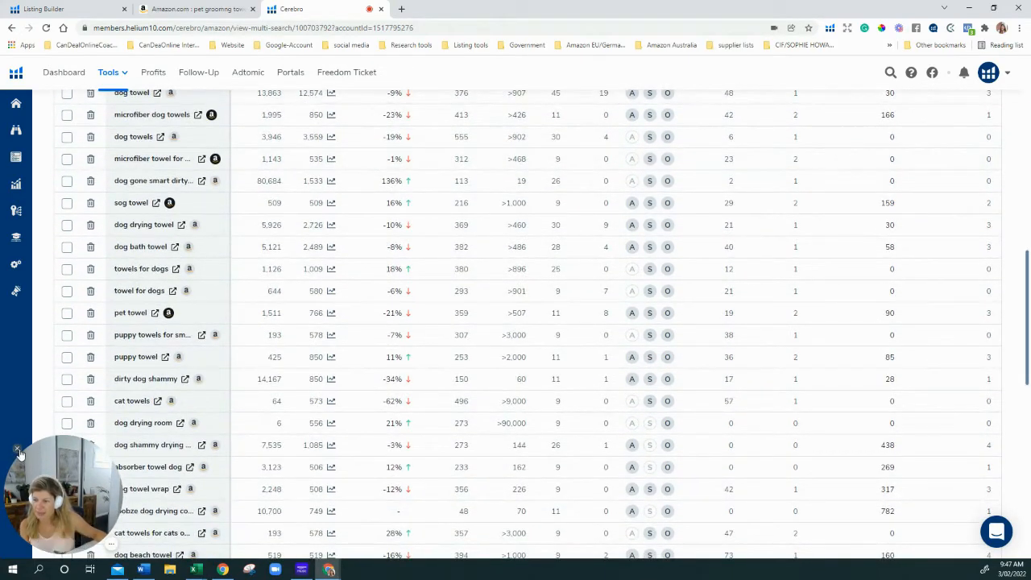
pyautogui.click(19, 449)
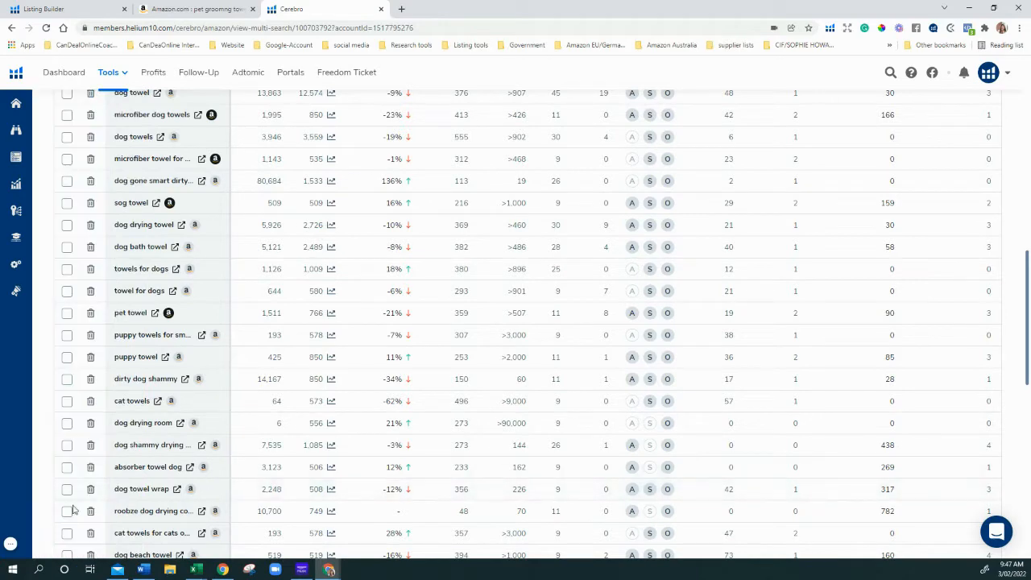
pyautogui.scroll(-10, 137, 493)
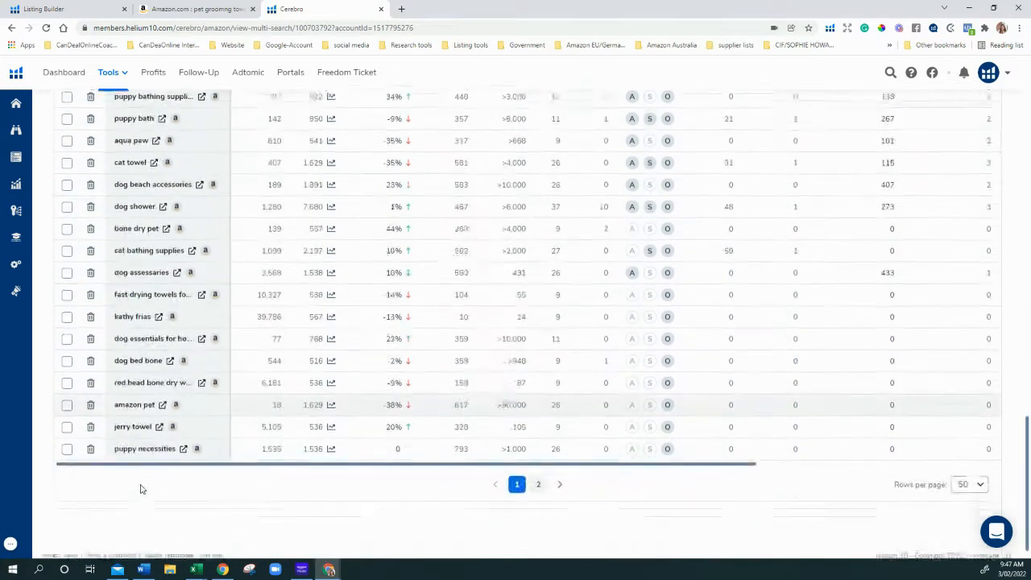
# Show 100 keywords per page in the Cerebro table
pyautogui.click(981, 477)
pyautogui.click(967, 432)
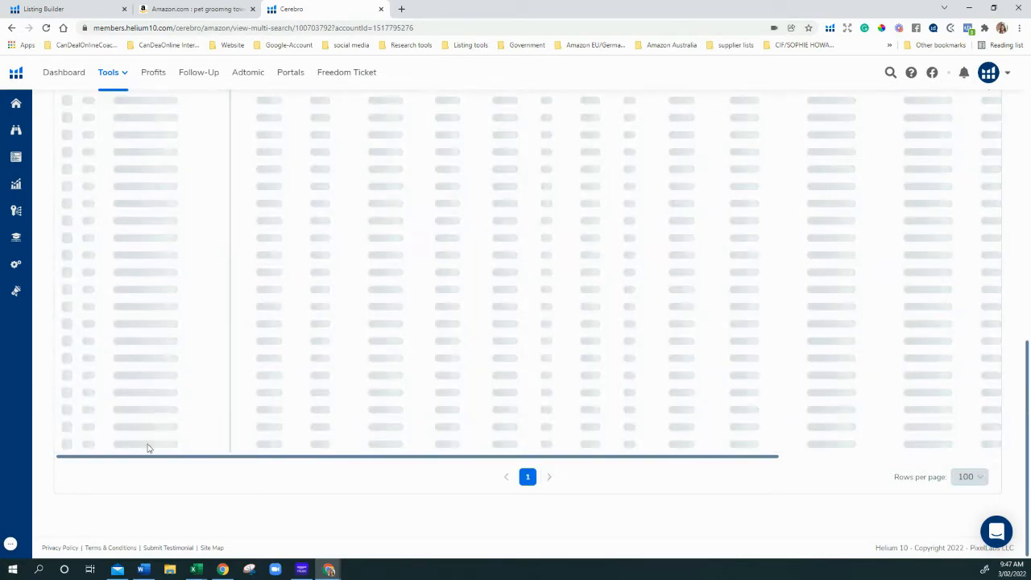
pyautogui.scroll(-10, 142, 435)
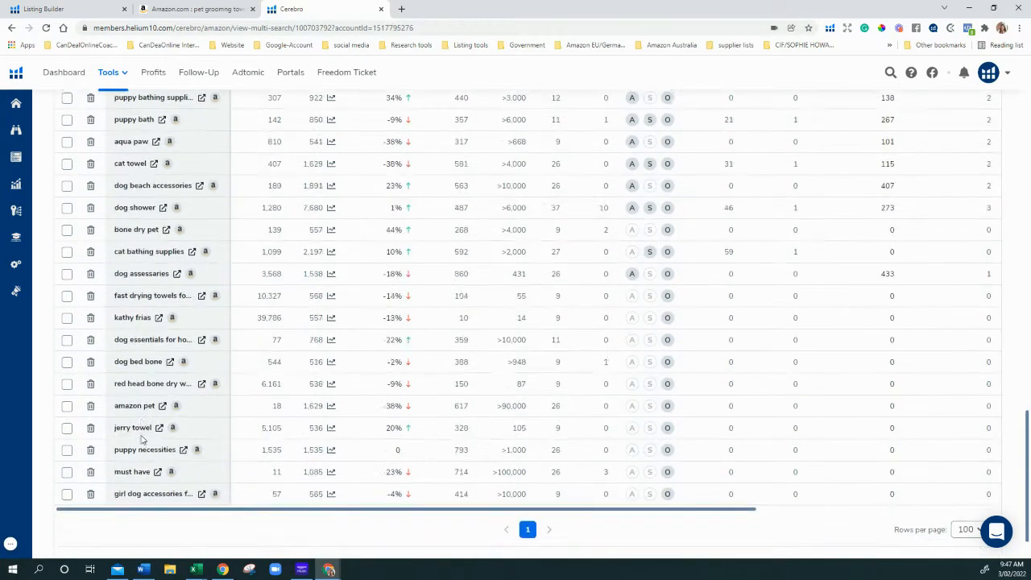
pyautogui.scroll(-1, 142, 438)
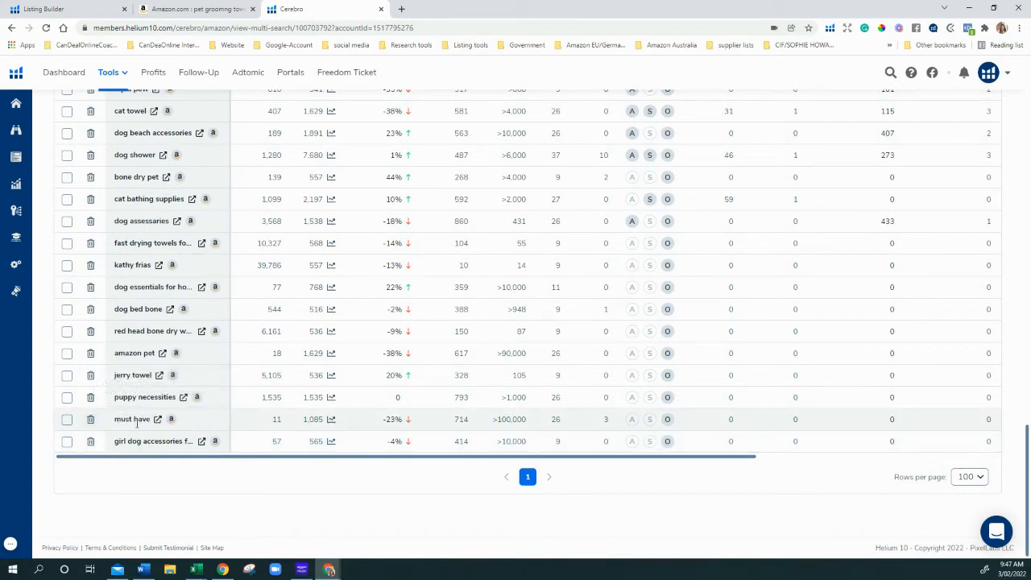
# Delete 'must have' and 'amazon pet', and check 'jerry towel' in an Amazon search
pyautogui.click(90, 420)
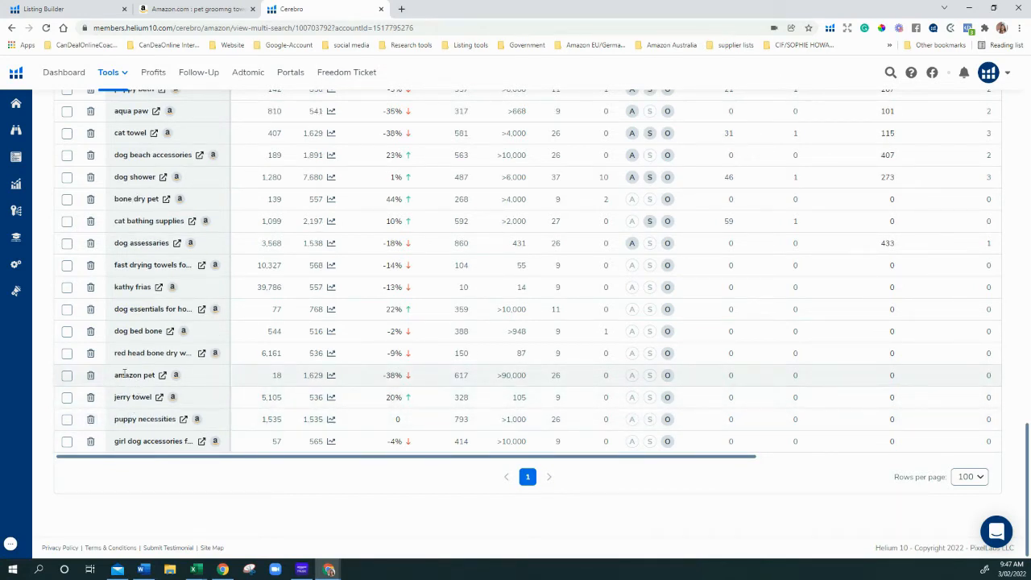
pyautogui.click(90, 374)
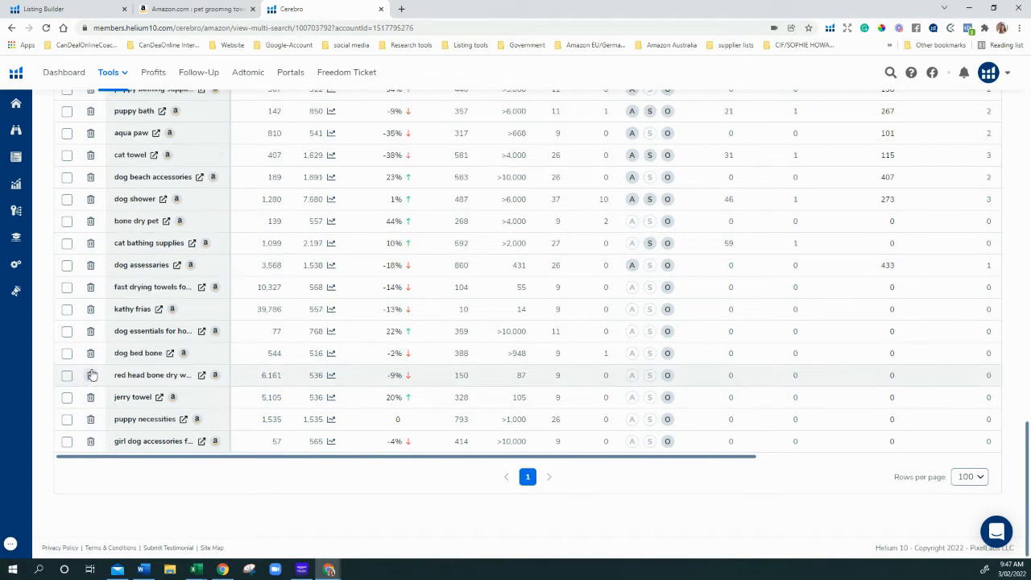
pyautogui.click(160, 400)
pyautogui.click(292, 9)
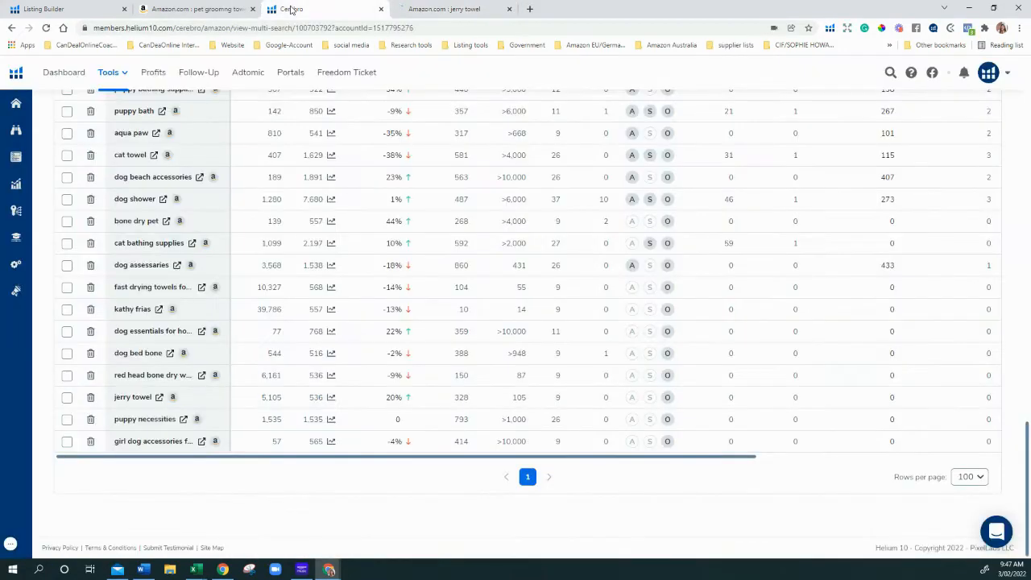
pyautogui.click(441, 10)
pyautogui.scroll(-5, 524, 405)
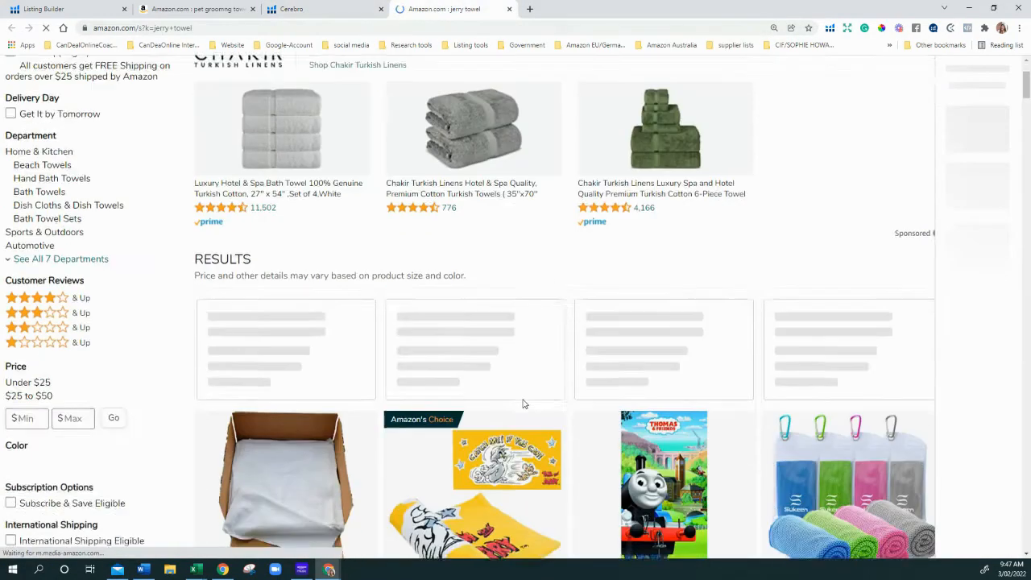
pyautogui.scroll(-5, 524, 405)
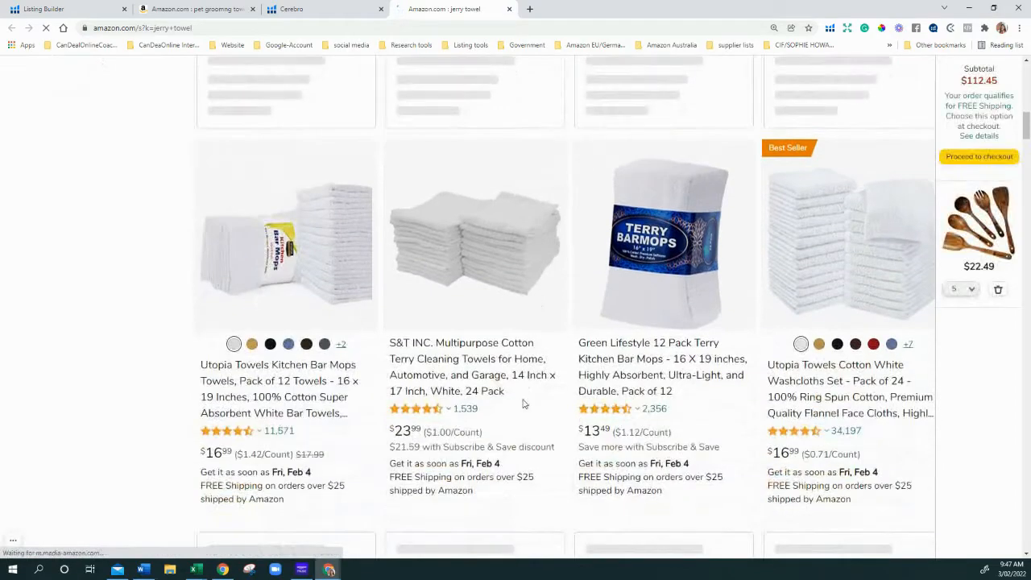
pyautogui.scroll(-10, 522, 403)
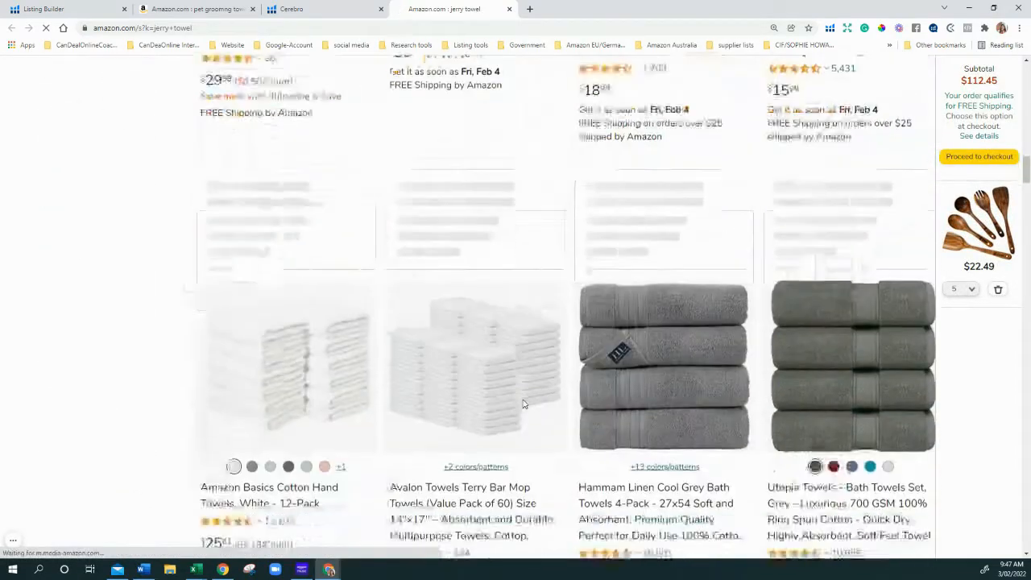
pyautogui.scroll(-3, 523, 403)
pyautogui.click(310, 11)
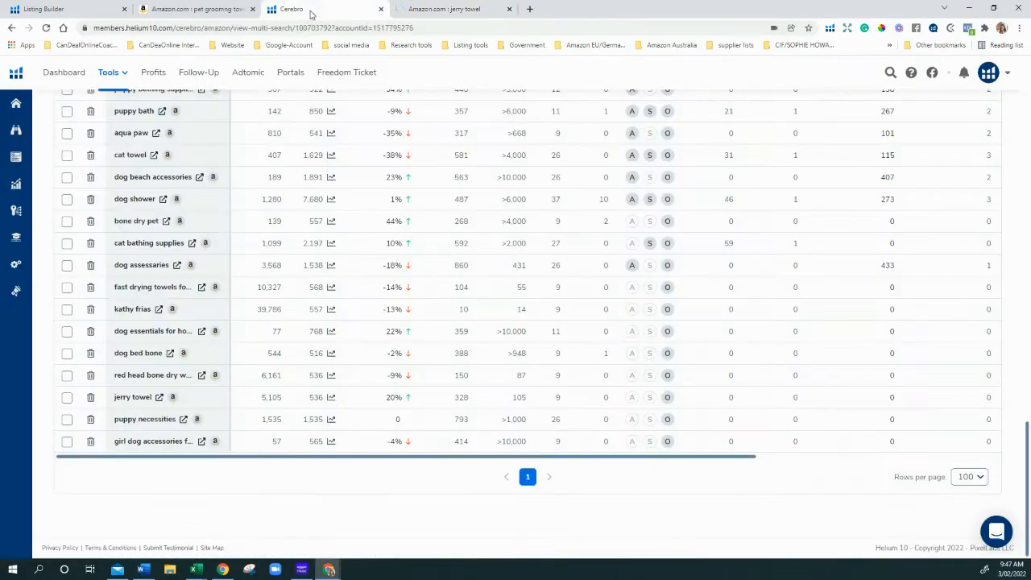
# Delete jerry towel, red head bone dry waders, dog bed bone, kathy frias, bone dry pet, aqua paw, pet viscose, soggy doggy
pyautogui.click(90, 397)
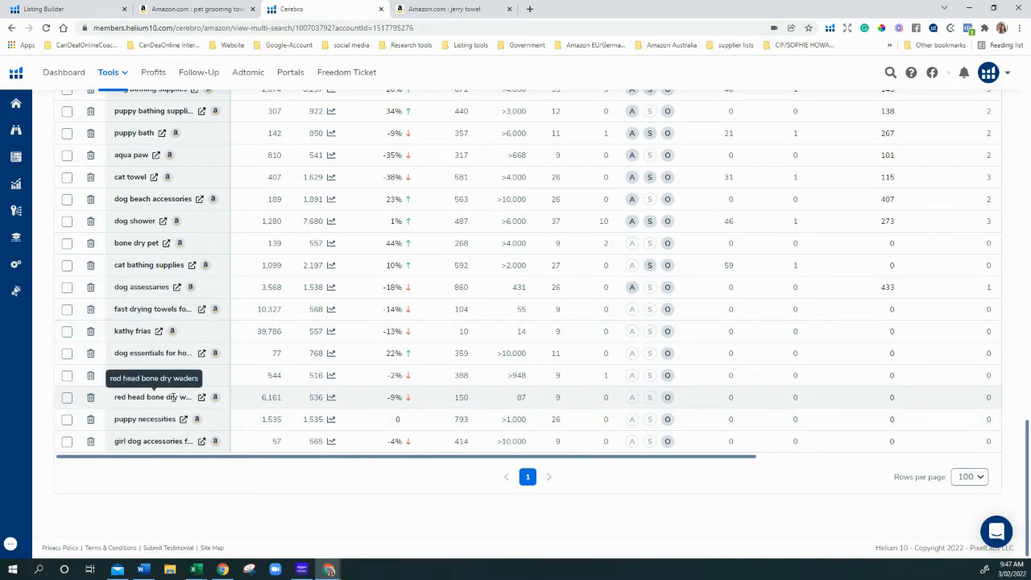
pyautogui.click(91, 397)
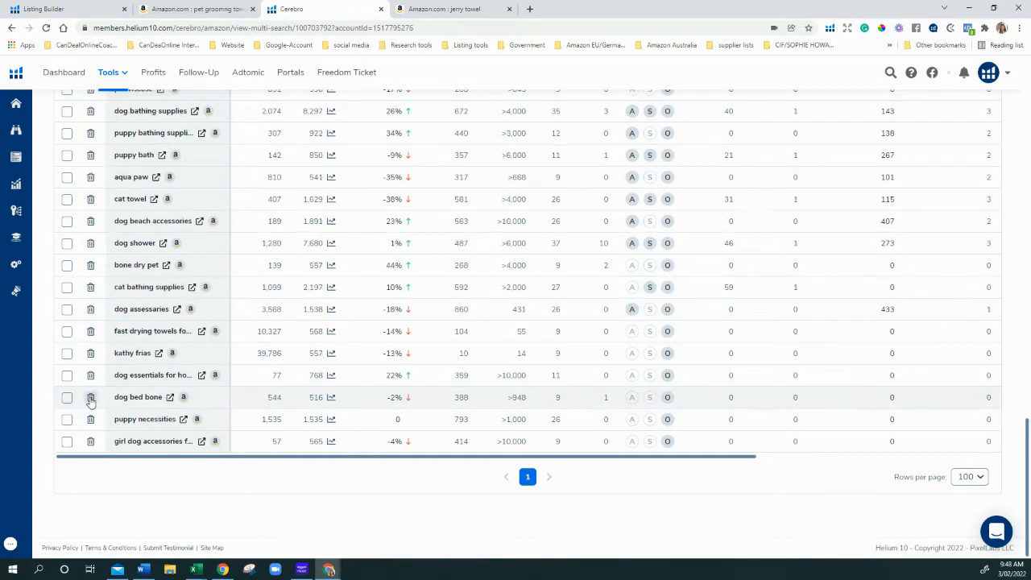
pyautogui.click(90, 397)
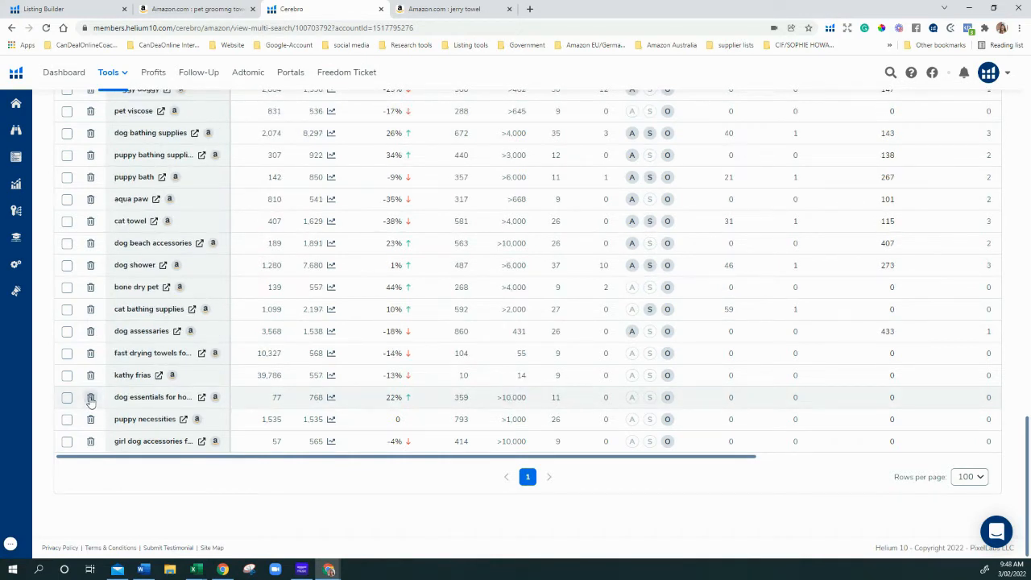
pyautogui.click(90, 375)
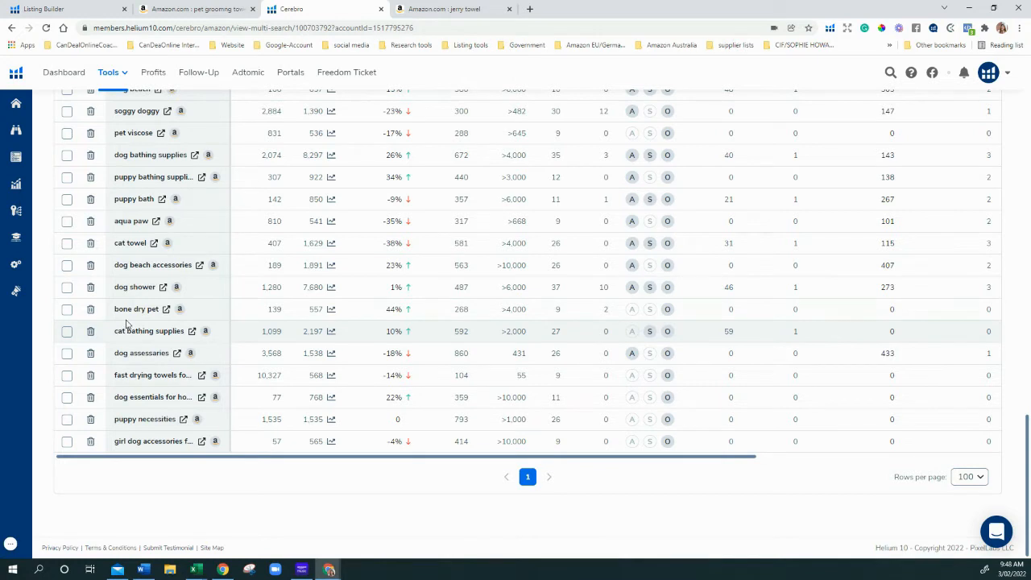
pyautogui.click(91, 310)
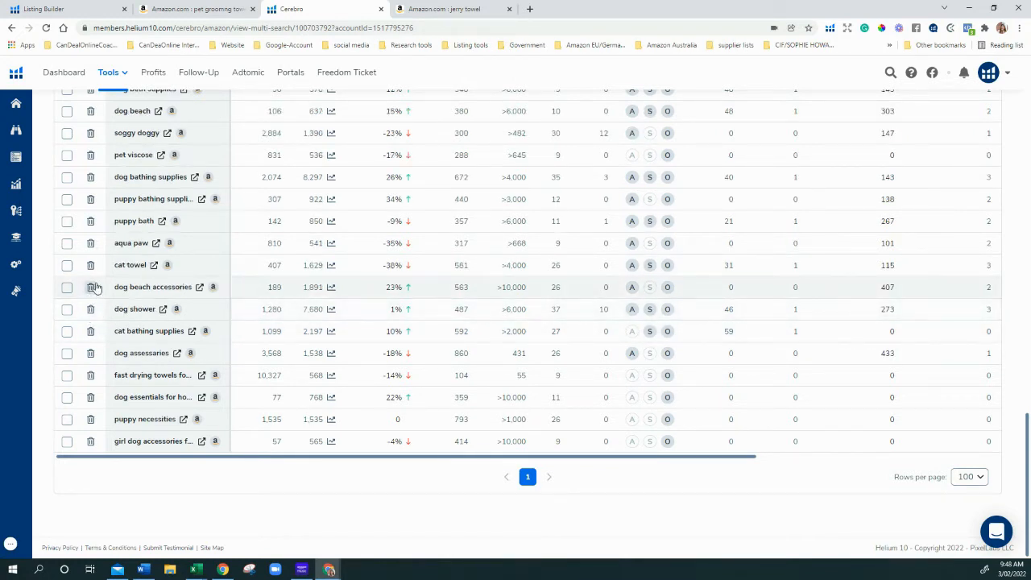
pyautogui.click(91, 244)
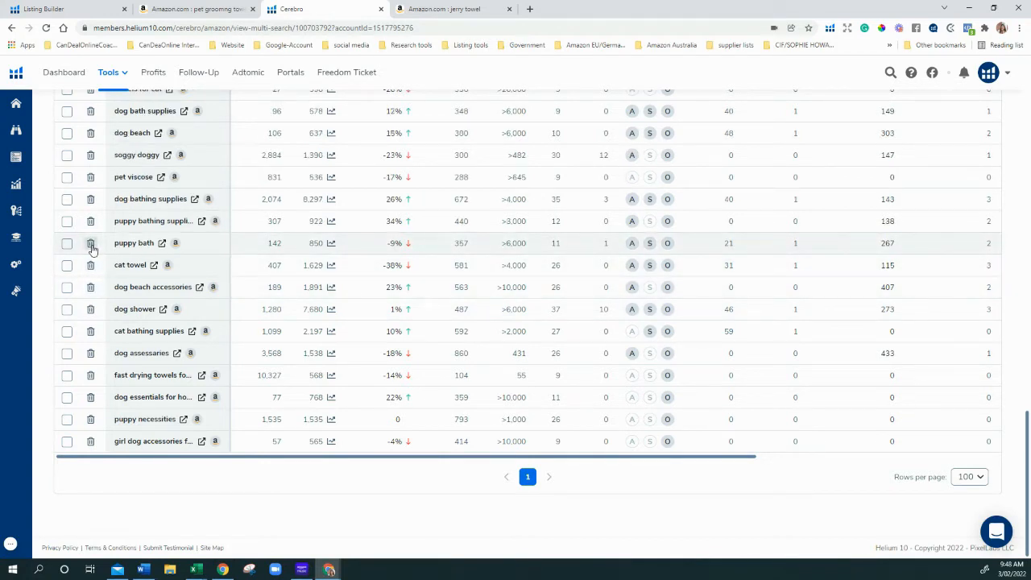
pyautogui.click(91, 178)
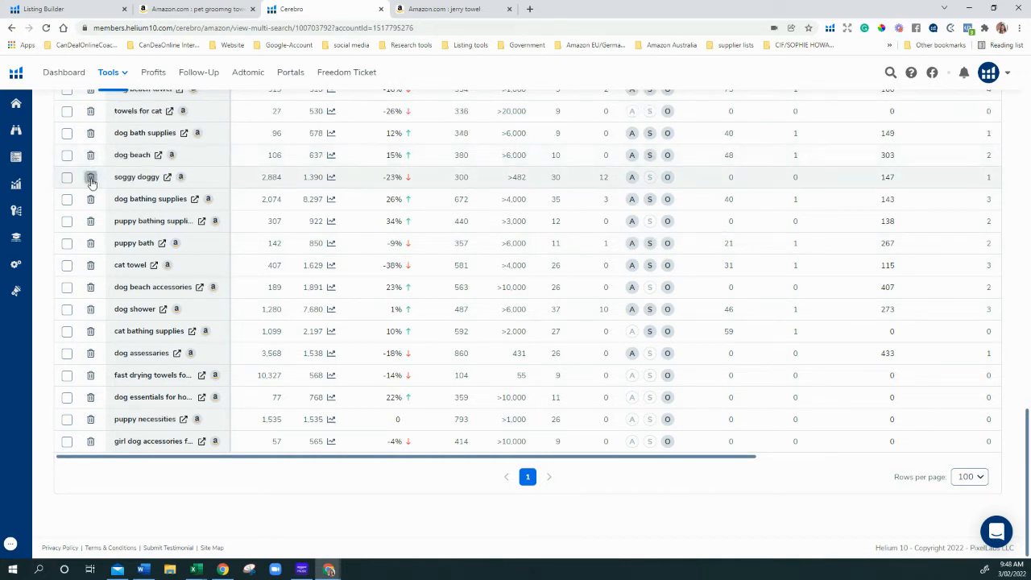
pyautogui.click(91, 178)
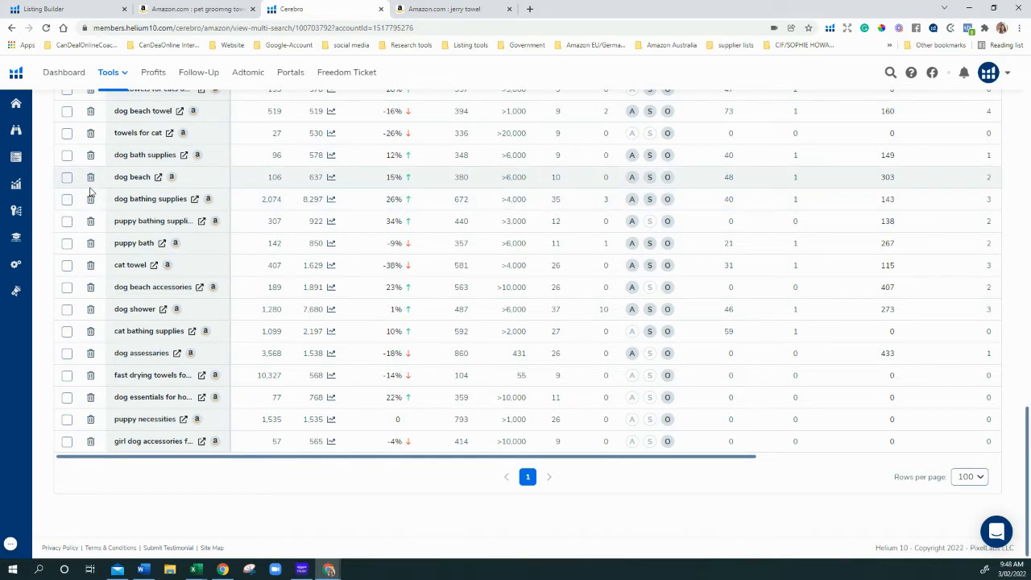
pyautogui.scroll(2, 92, 210)
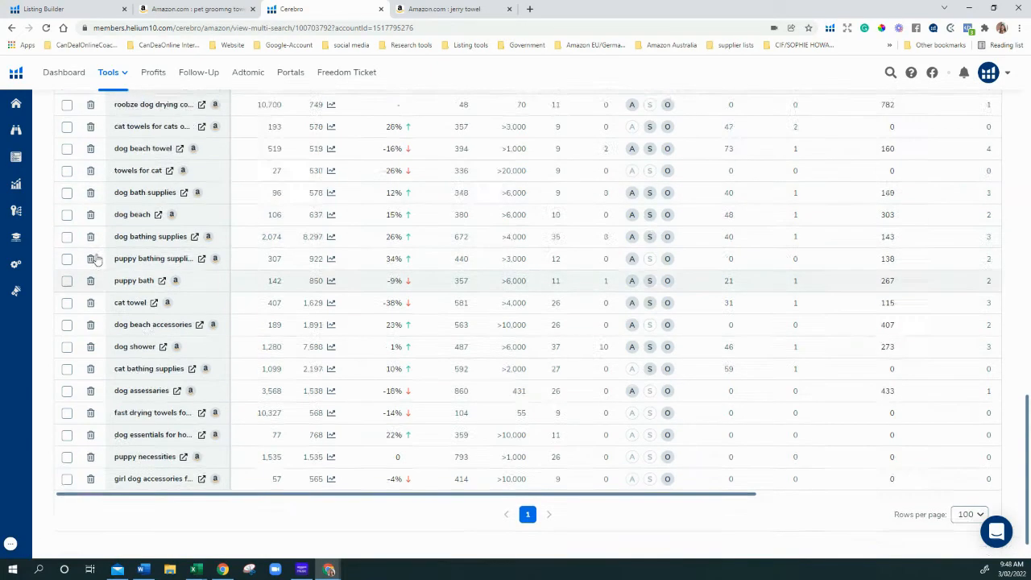
# Delete 'dog beach', an irrelevant dog drying term and 'sog towel' from the keyword table
pyautogui.scroll(-2, 94, 260)
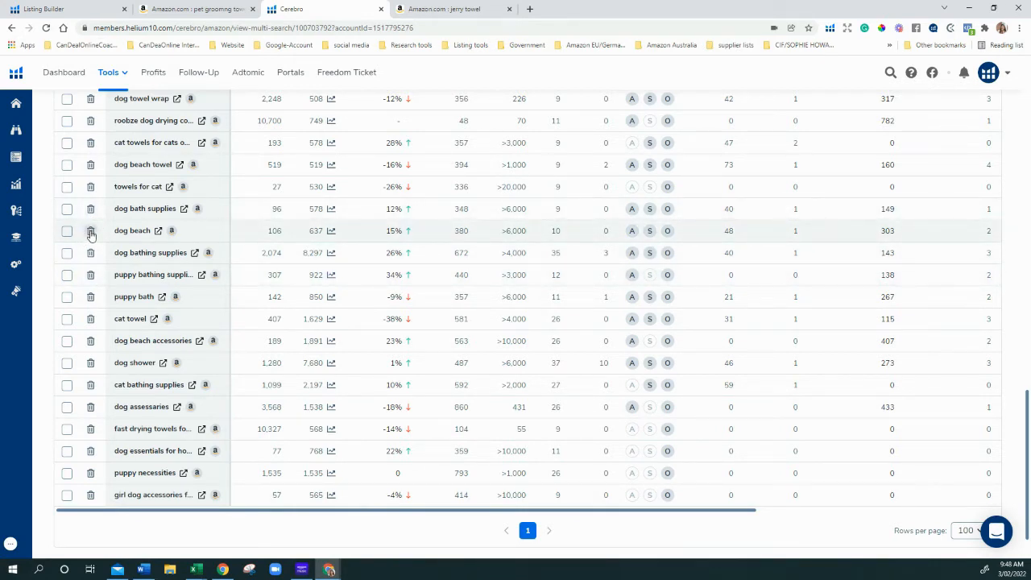
pyautogui.click(91, 232)
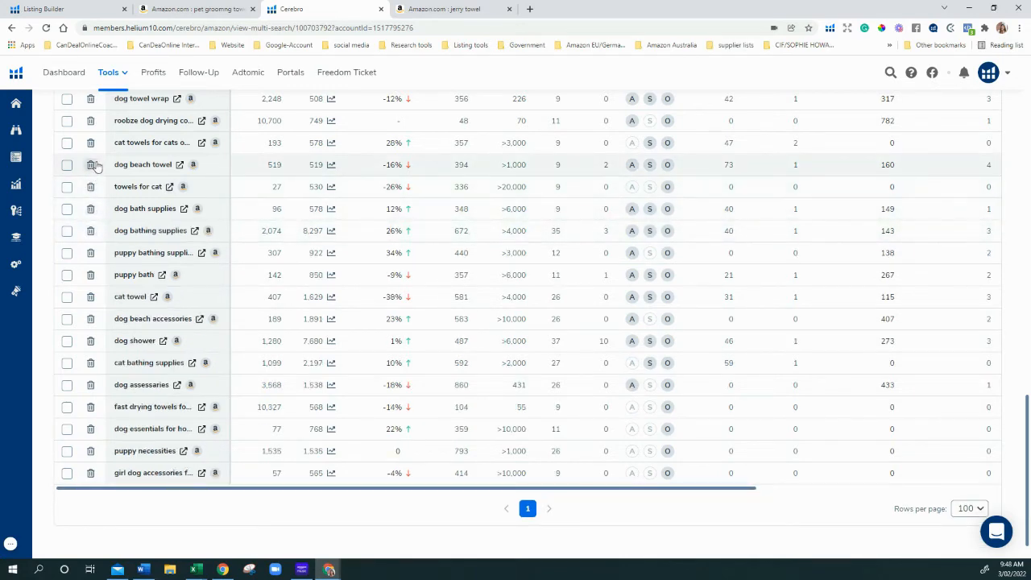
pyautogui.scroll(2, 93, 165)
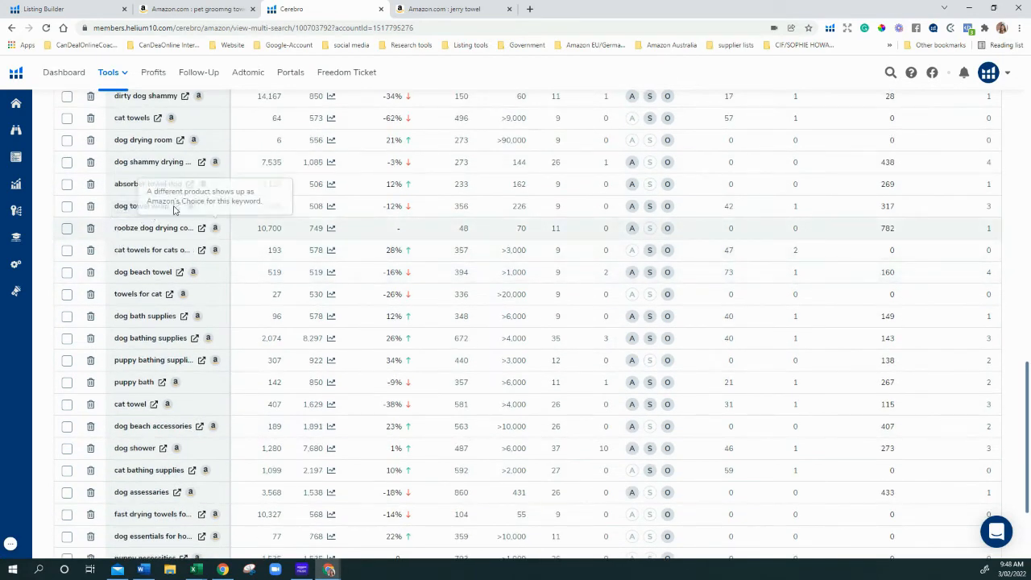
pyautogui.click(91, 228)
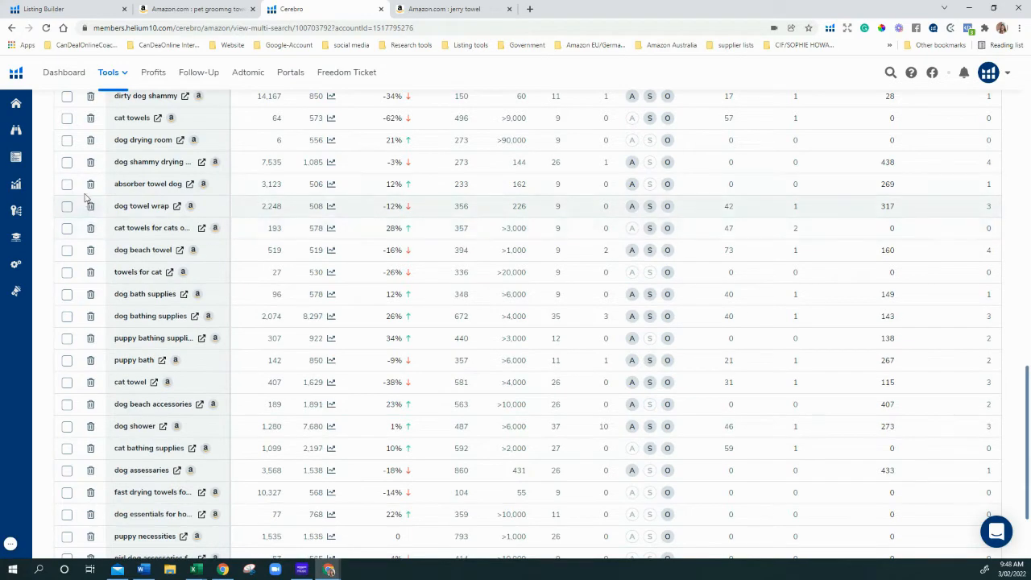
pyautogui.scroll(4, 97, 195)
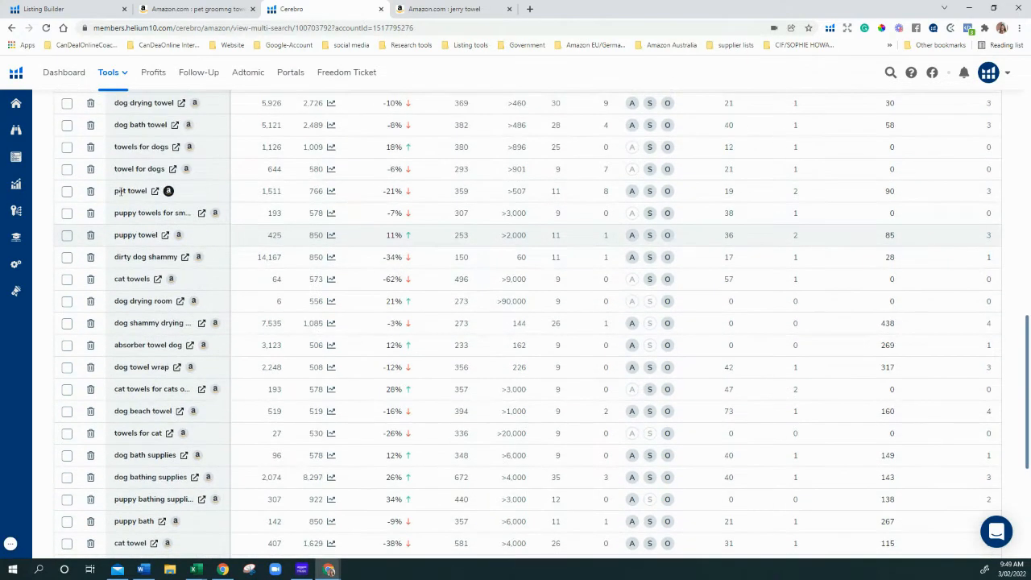
pyautogui.scroll(4, 137, 225)
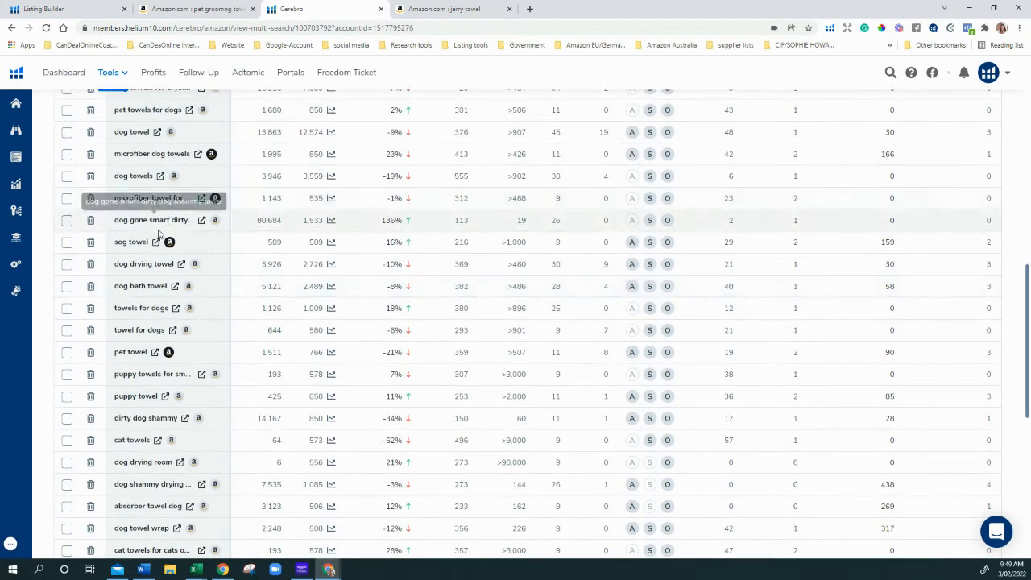
pyautogui.click(90, 242)
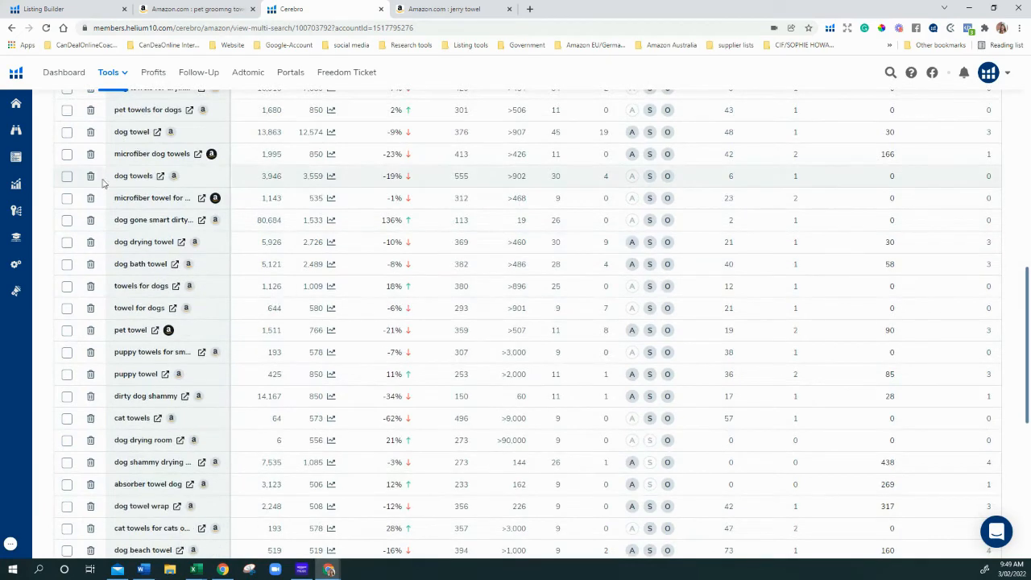
pyautogui.scroll(5, 102, 183)
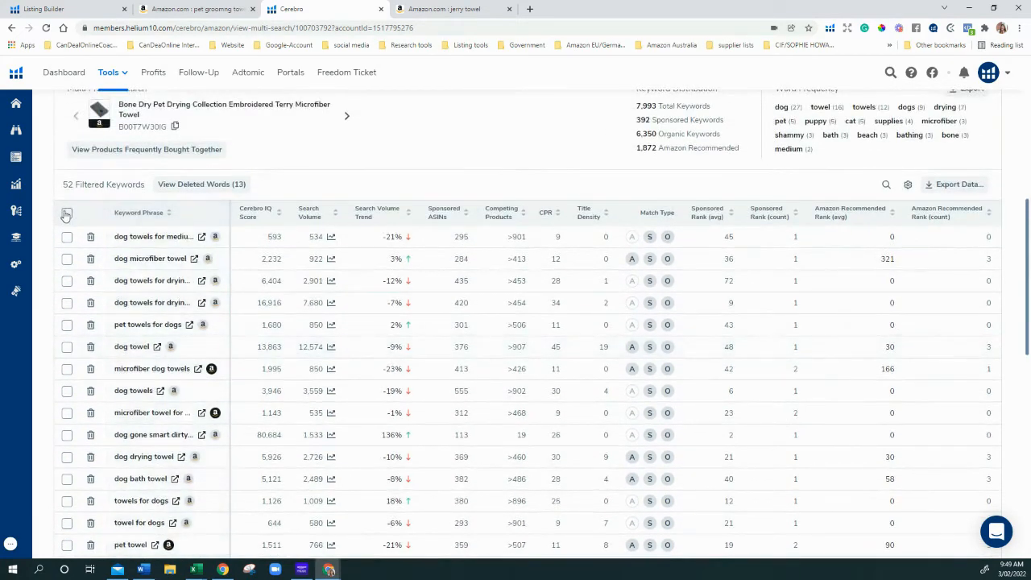
# Select all filtered keywords and add them to a saved keyword list
pyautogui.click(67, 213)
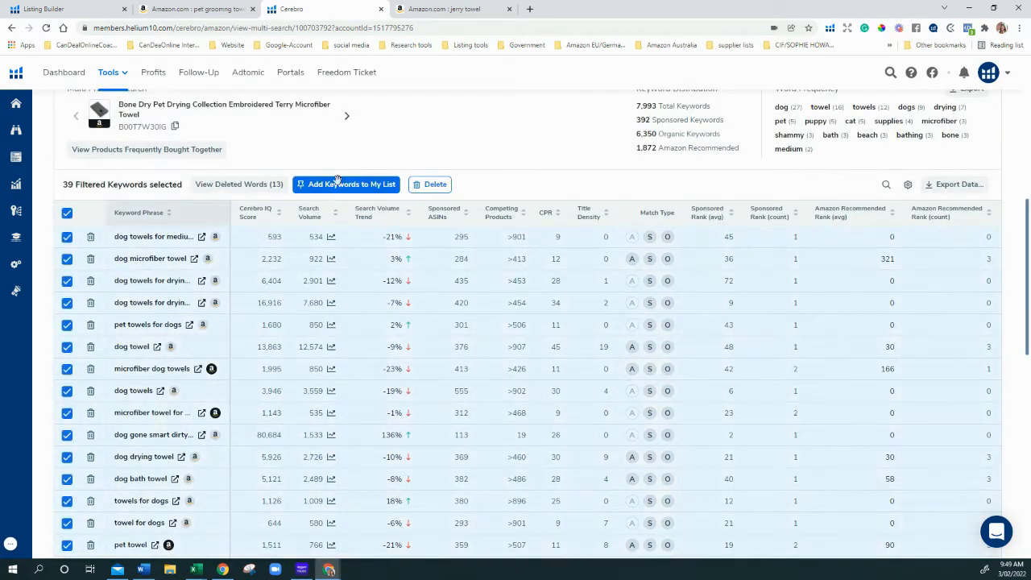
pyautogui.click(342, 185)
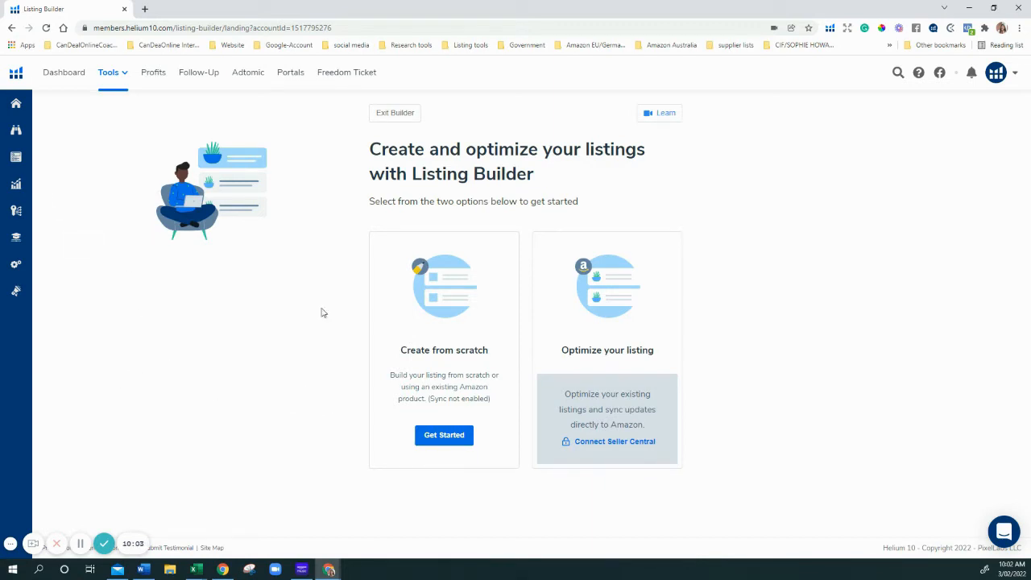
# Start an amazon.com listing from scratch with the 59 pet towel keywords in its bank
pyautogui.click(444, 436)
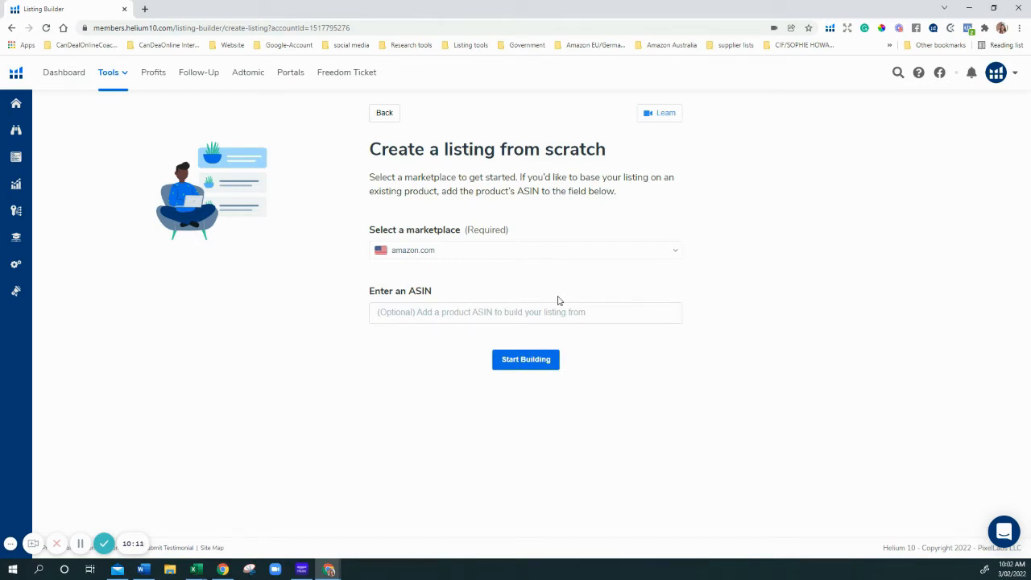
pyautogui.click(522, 361)
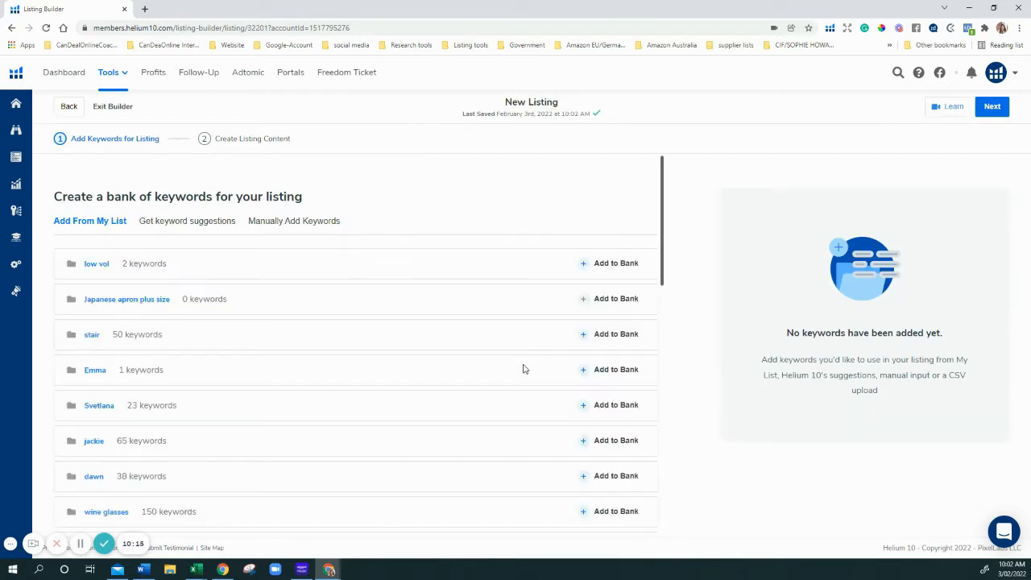
pyautogui.scroll(-10, 286, 322)
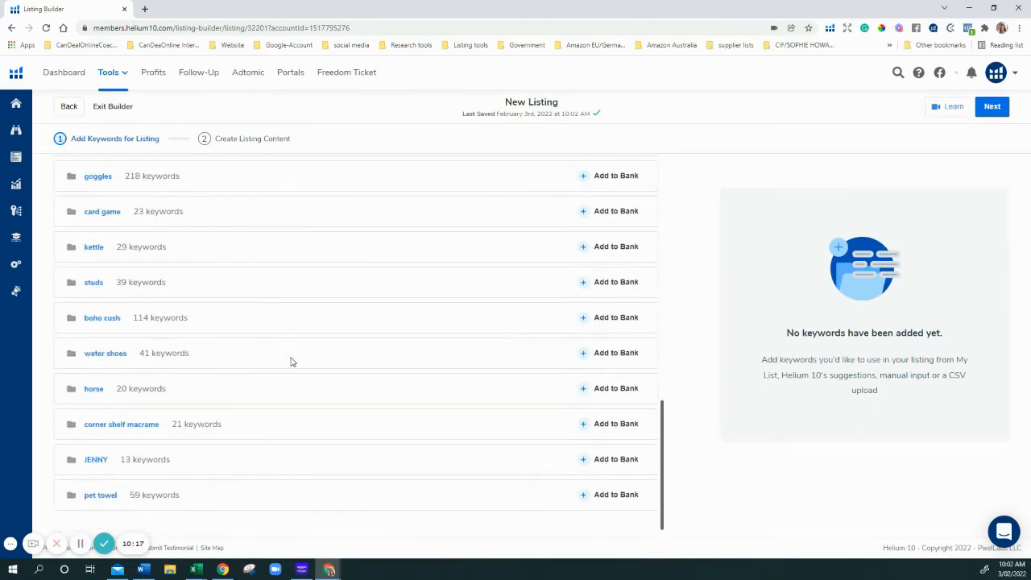
pyautogui.click(624, 494)
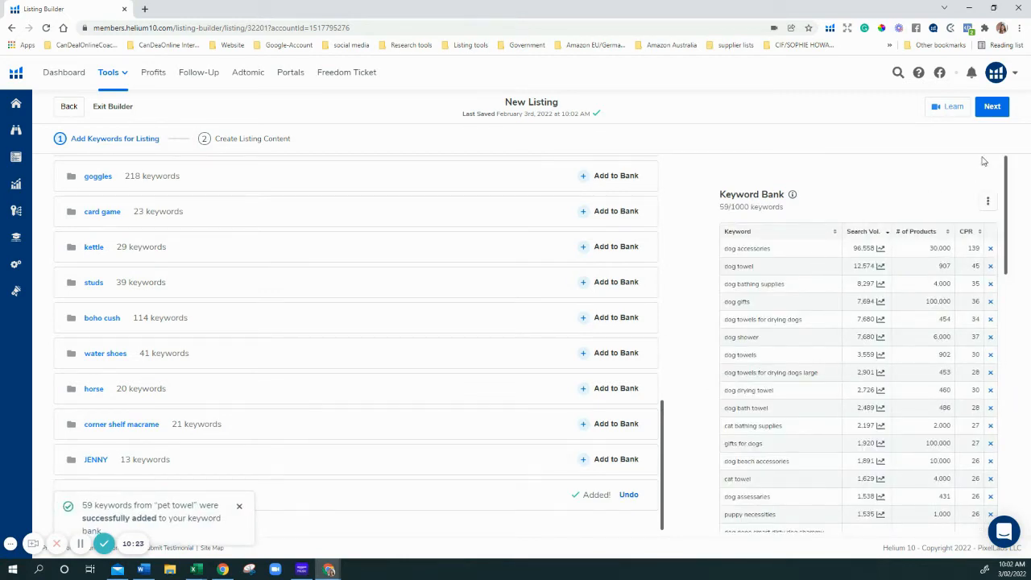
pyautogui.click(992, 109)
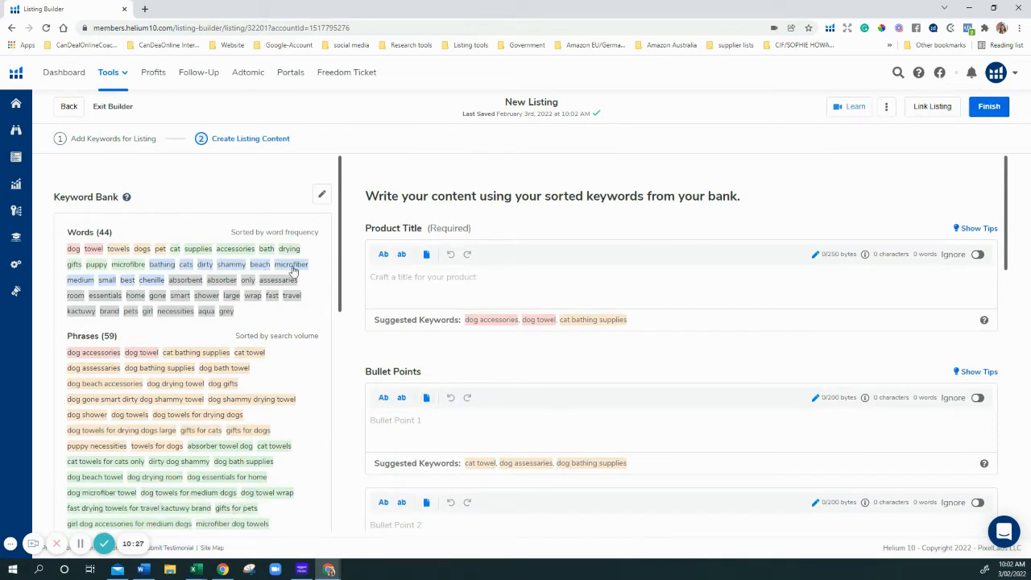
# Scroll the left panel down to Listing Analysis, showing the 0/10 quality score and unmet best practices
pyautogui.scroll(-10, 185, 427)
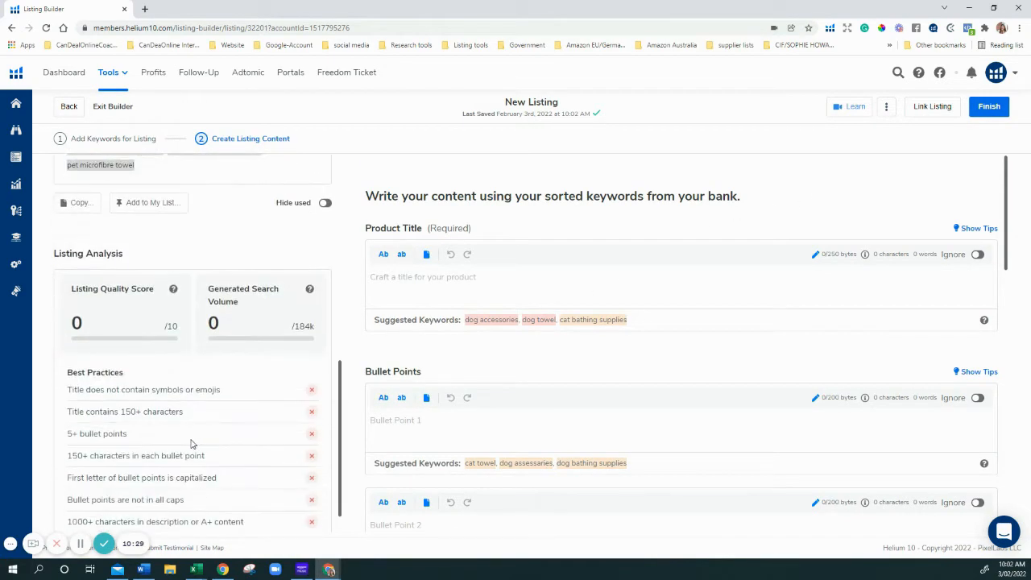
pyautogui.scroll(-1, 146, 481)
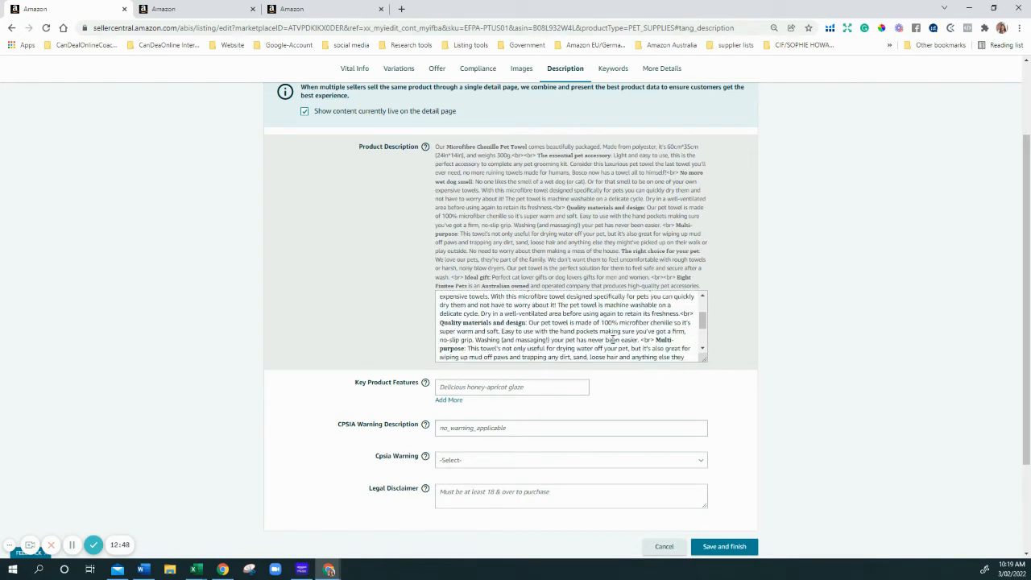
# View the listing's Keywords section, then its More Details attributes like Closure Type and Model Number
pyautogui.scroll(-2, 607, 338)
pyautogui.scroll(3, 601, 344)
pyautogui.click(155, 8)
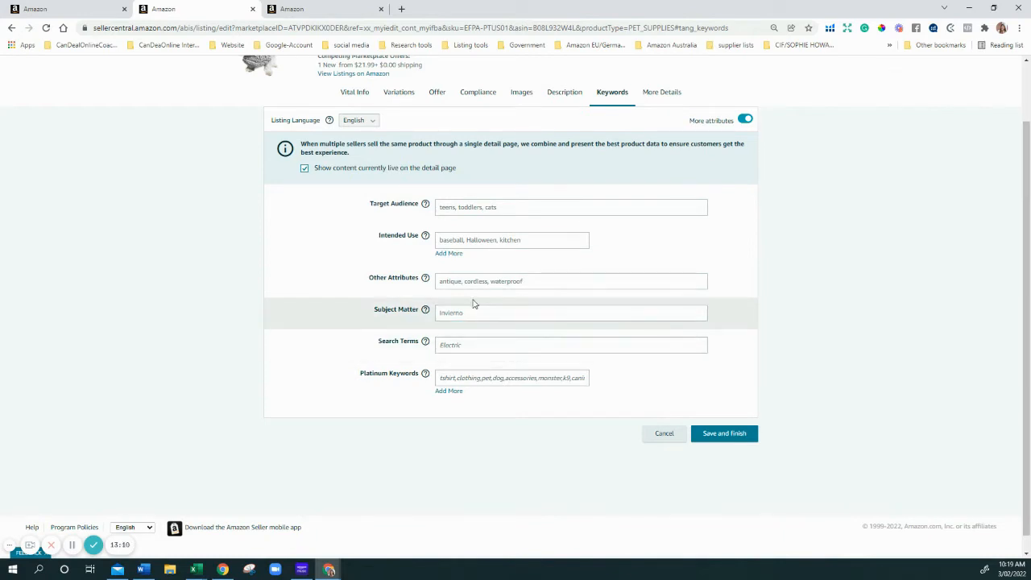
pyautogui.click(329, 8)
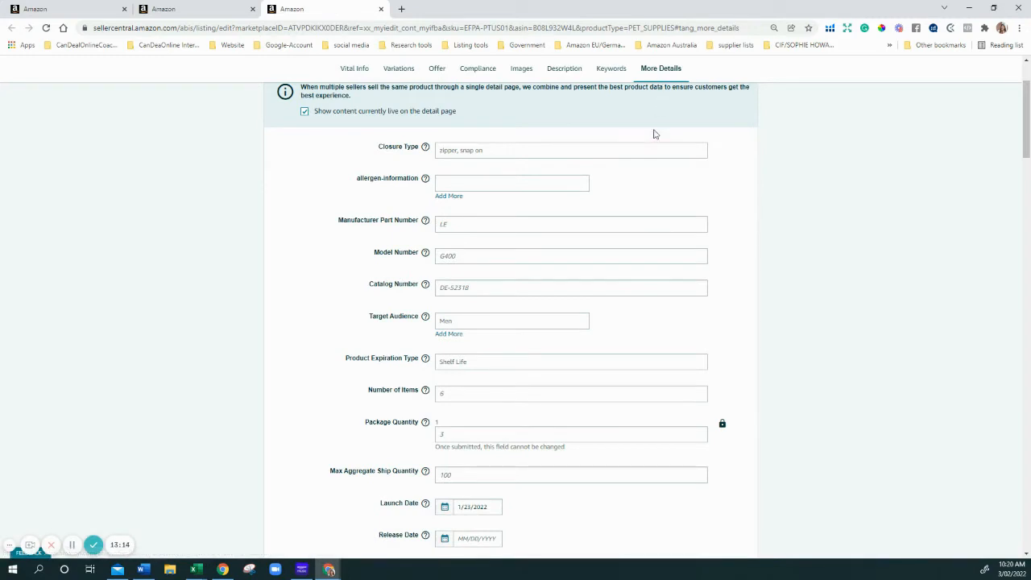
pyautogui.scroll(-1, 641, 154)
pyautogui.scroll(-3, 640, 158)
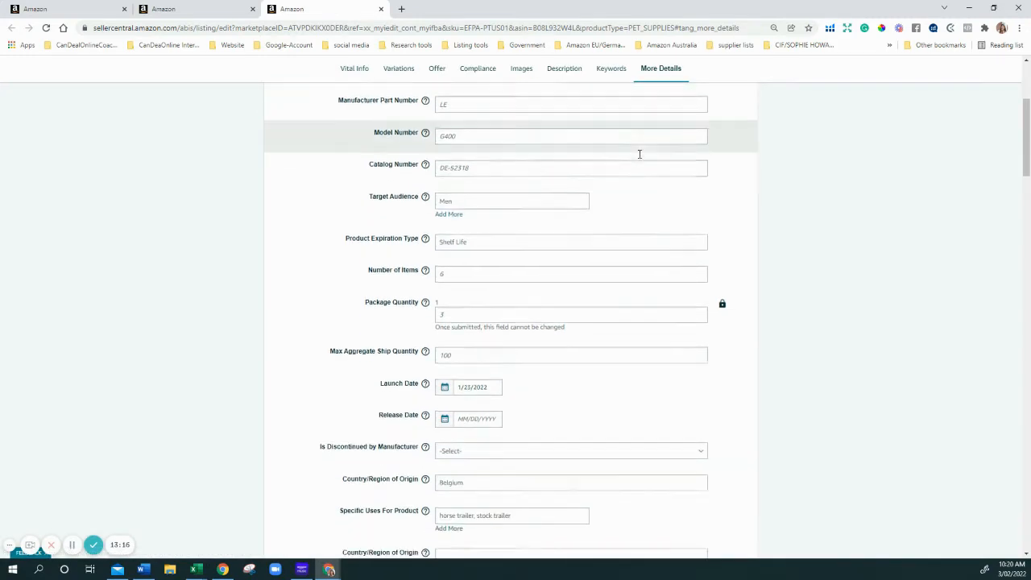
pyautogui.scroll(-7, 614, 225)
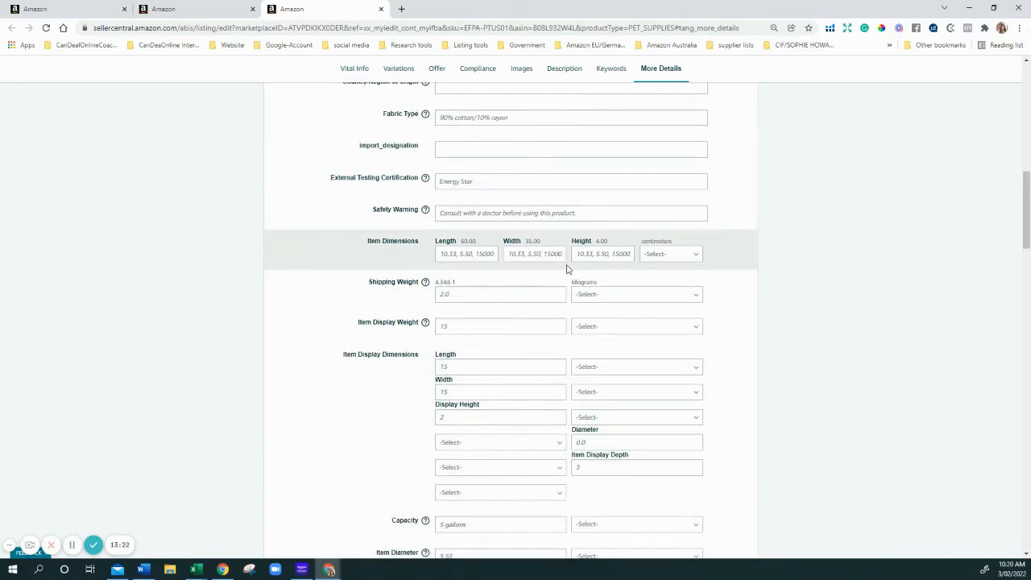
pyautogui.scroll(-2, 566, 269)
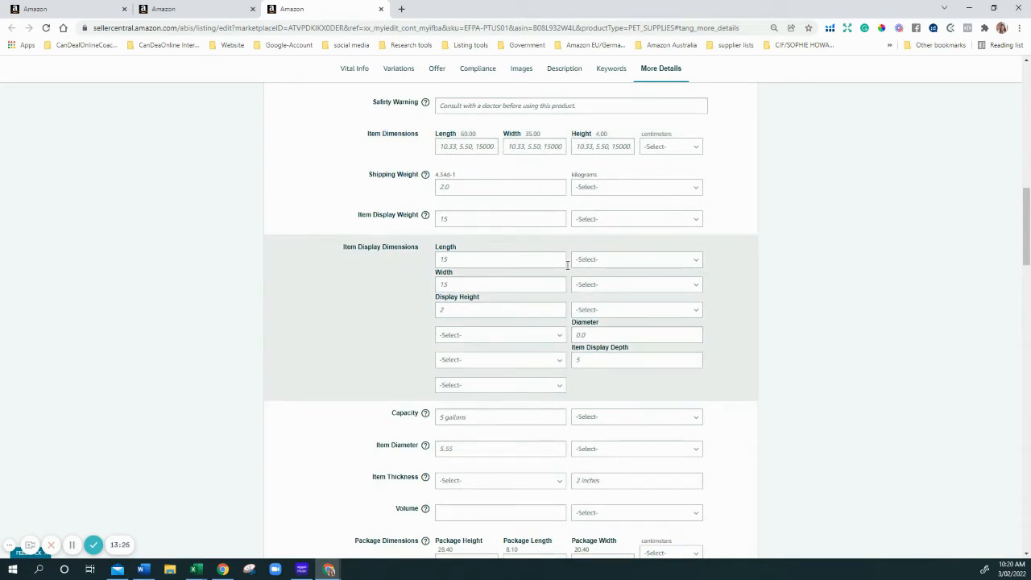
pyautogui.scroll(-2, 567, 264)
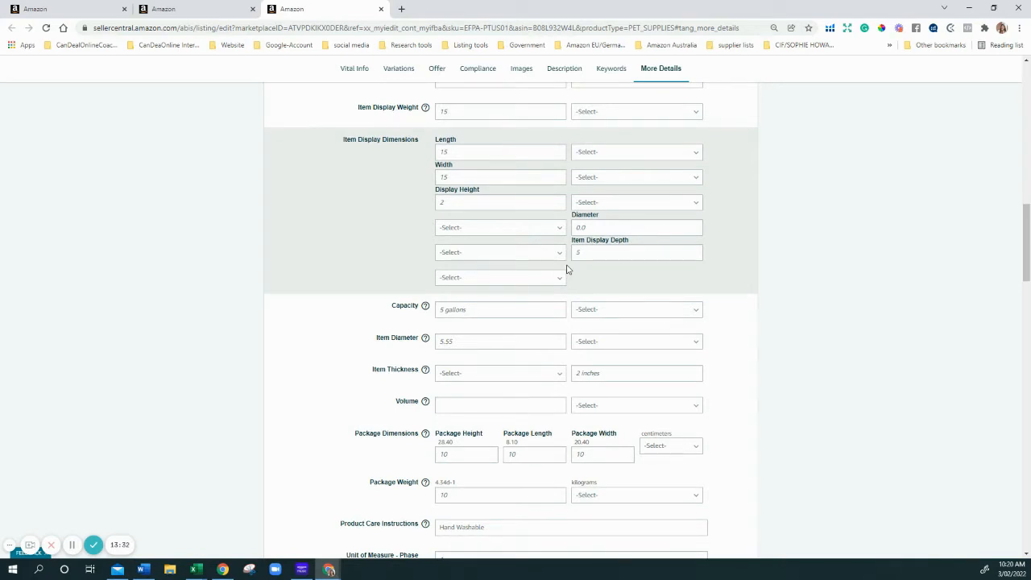
pyautogui.scroll(-2, 566, 269)
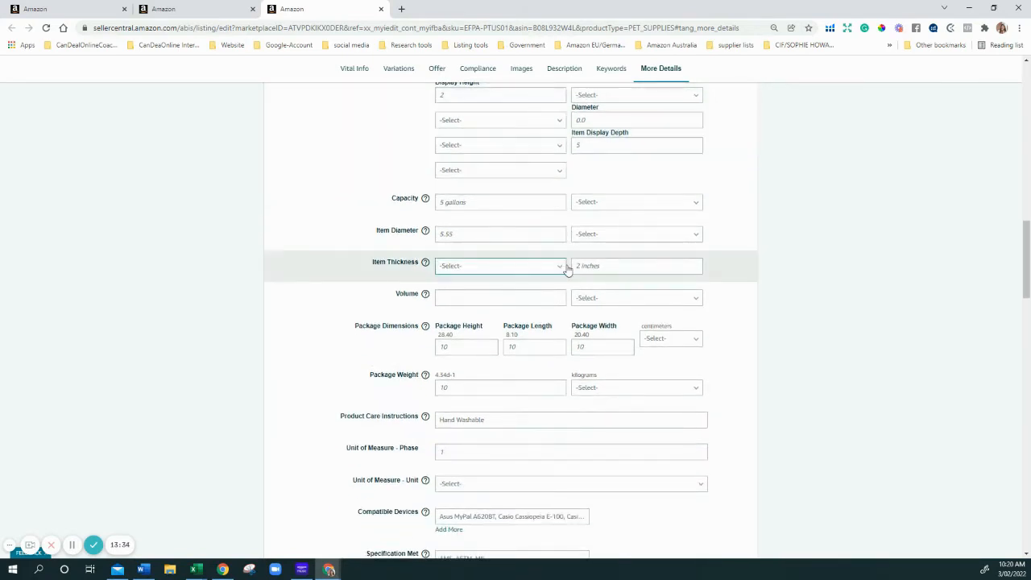
pyautogui.scroll(-3, 520, 161)
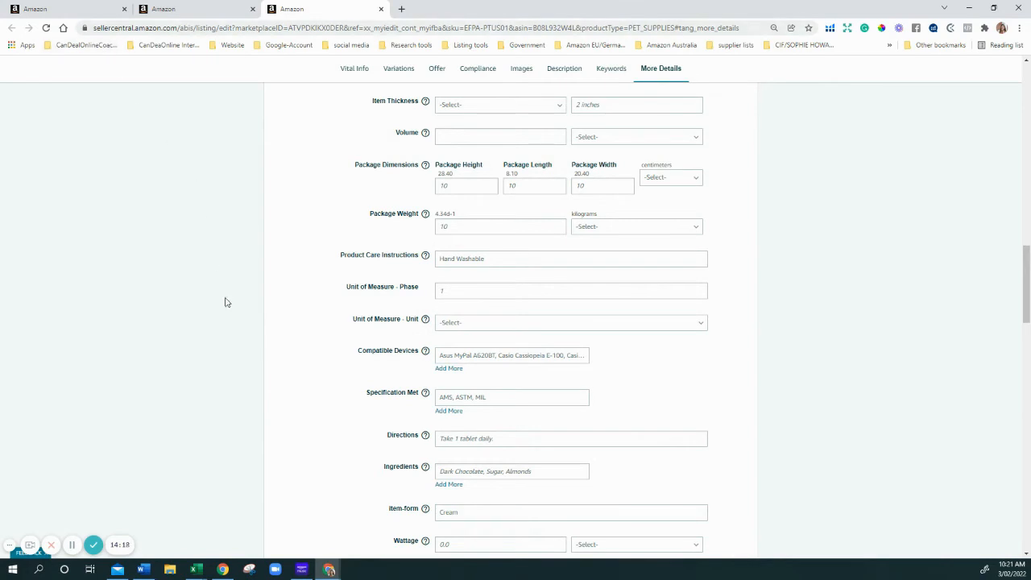
pyautogui.moveTo(328, 570)
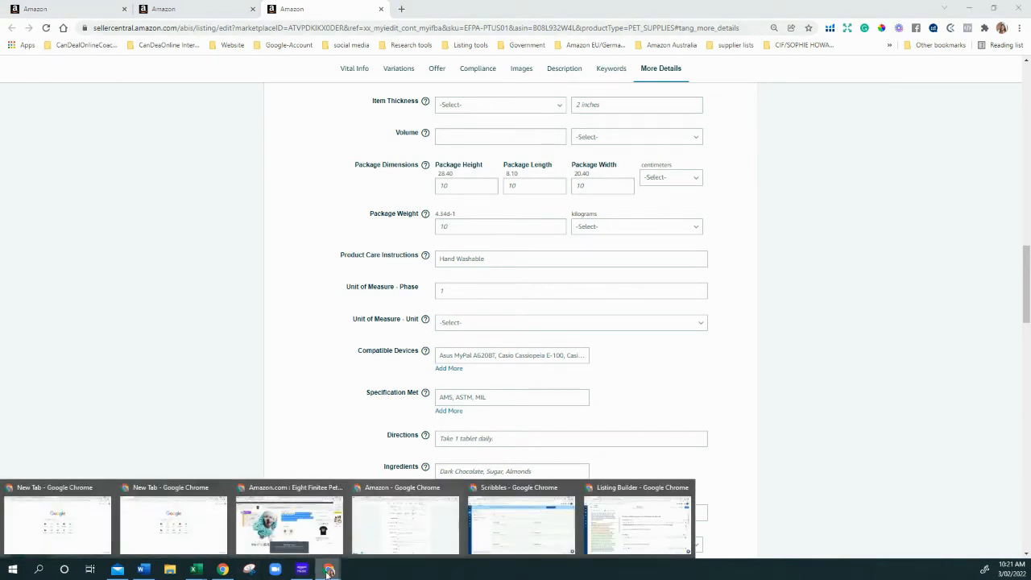
# Return to Helium 10 and view the Keyword Tracker's tracked pet towel keywords and their ranks
pyautogui.click(634, 534)
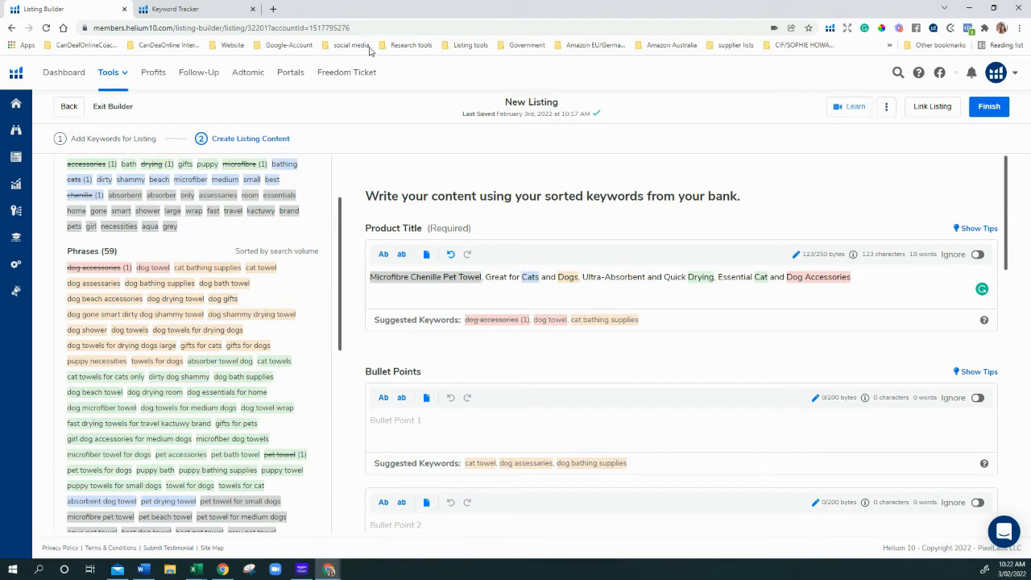
pyautogui.click(212, 11)
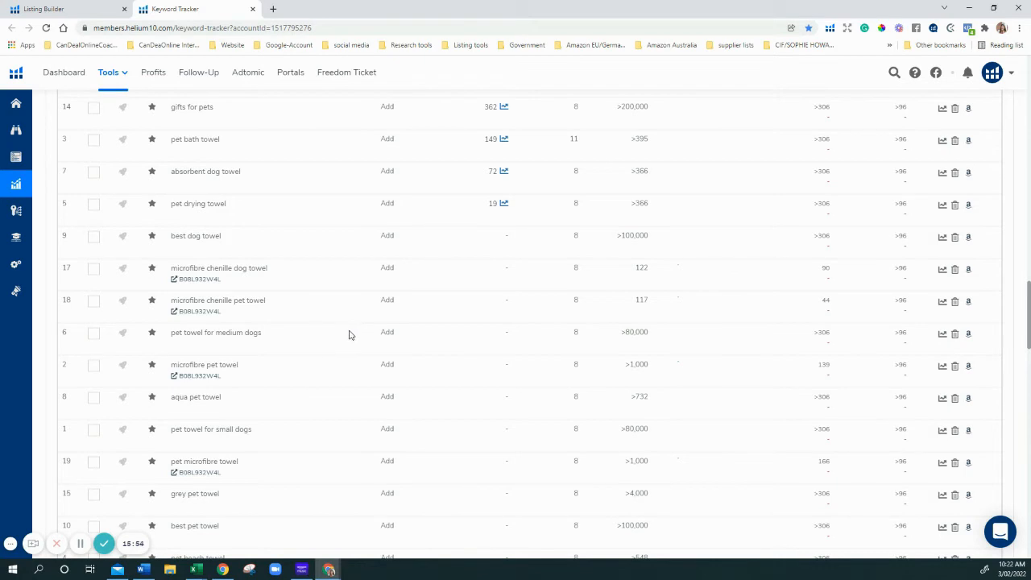
# Scroll the 59 tracked keywords to the top, led by dog accessories at 96,558 searches
pyautogui.click(79, 9)
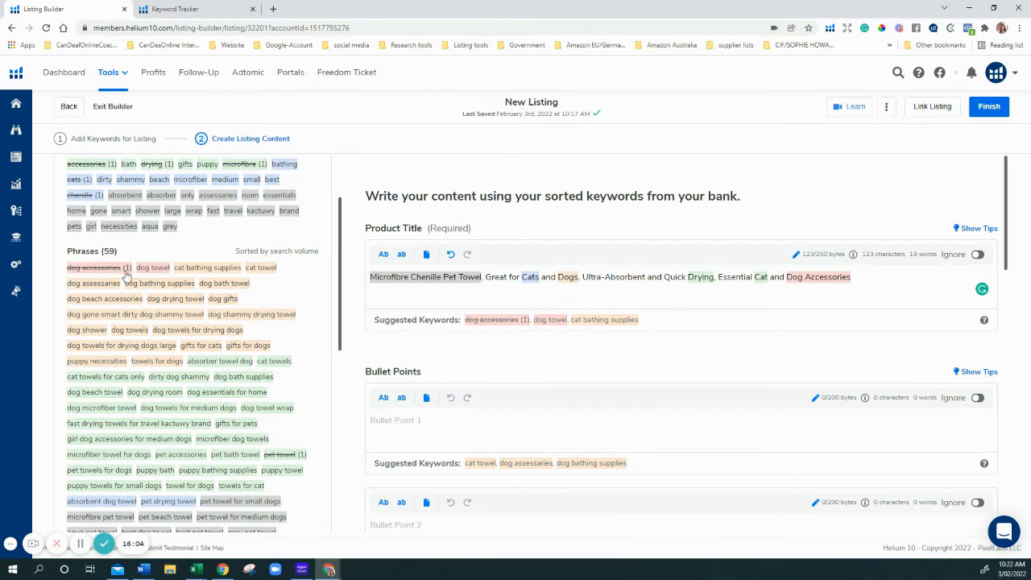
pyautogui.click(205, 9)
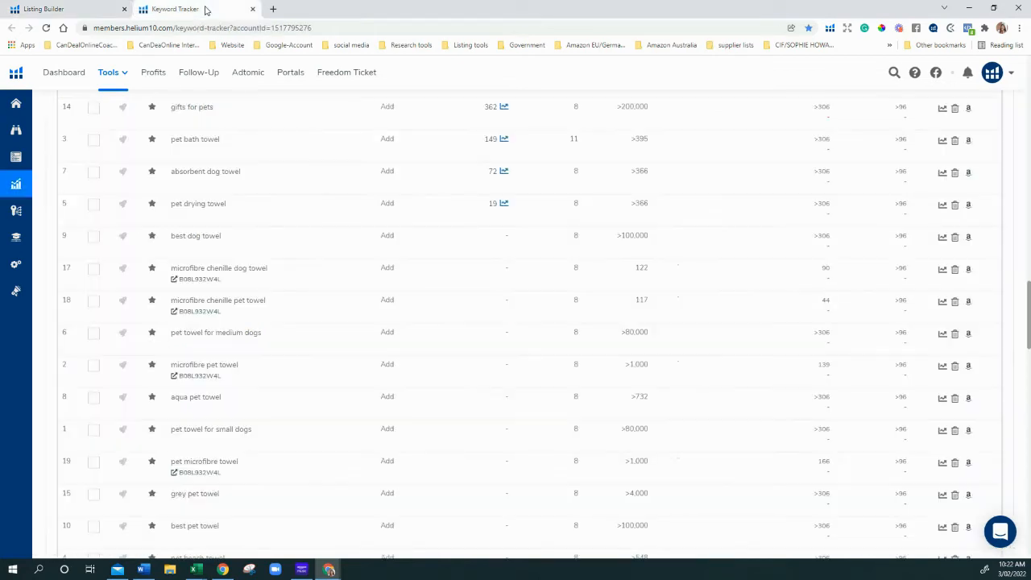
pyautogui.scroll(2, 214, 392)
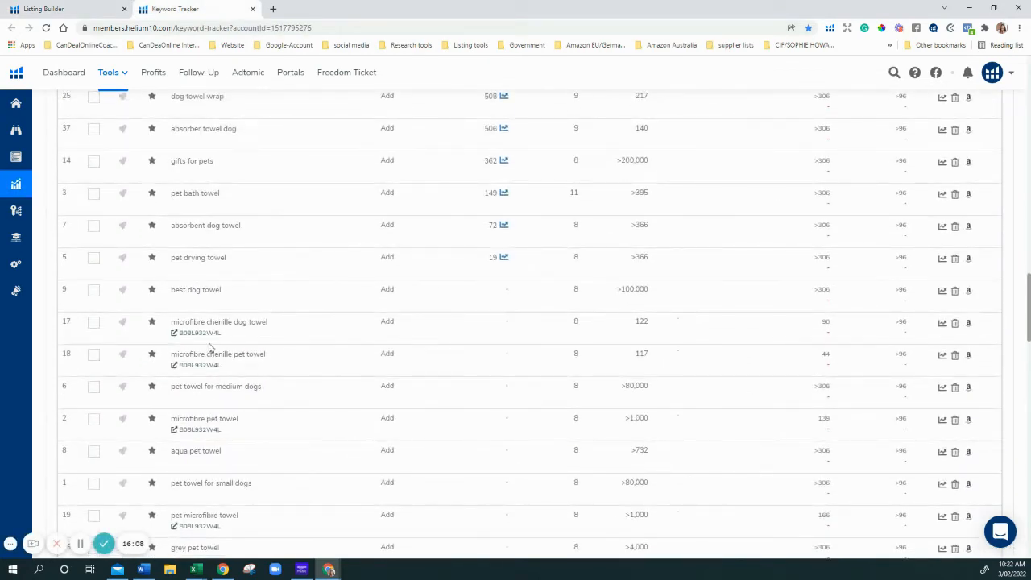
pyautogui.scroll(2, 227, 262)
pyautogui.scroll(10, 231, 240)
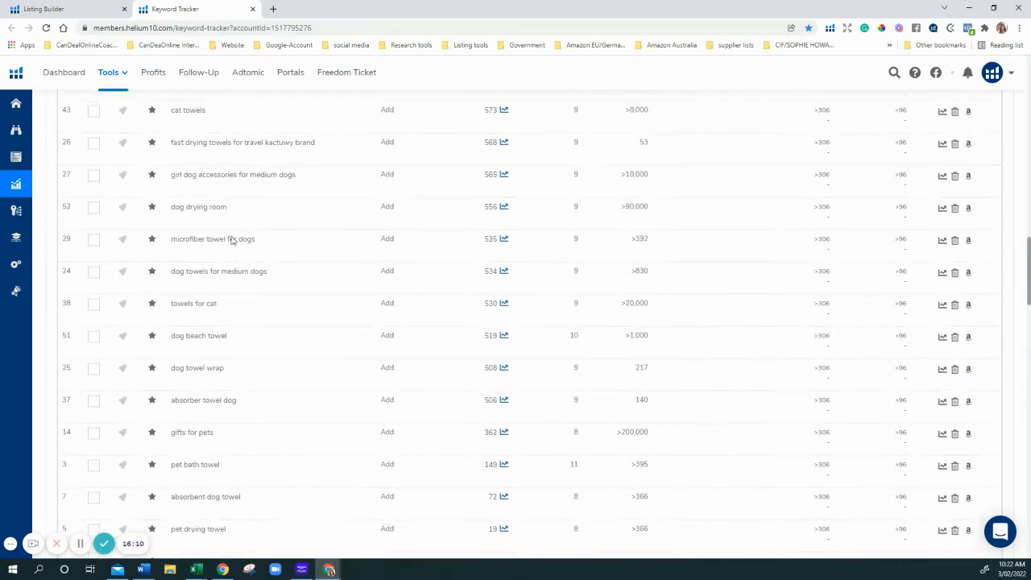
pyautogui.scroll(10, 399, 223)
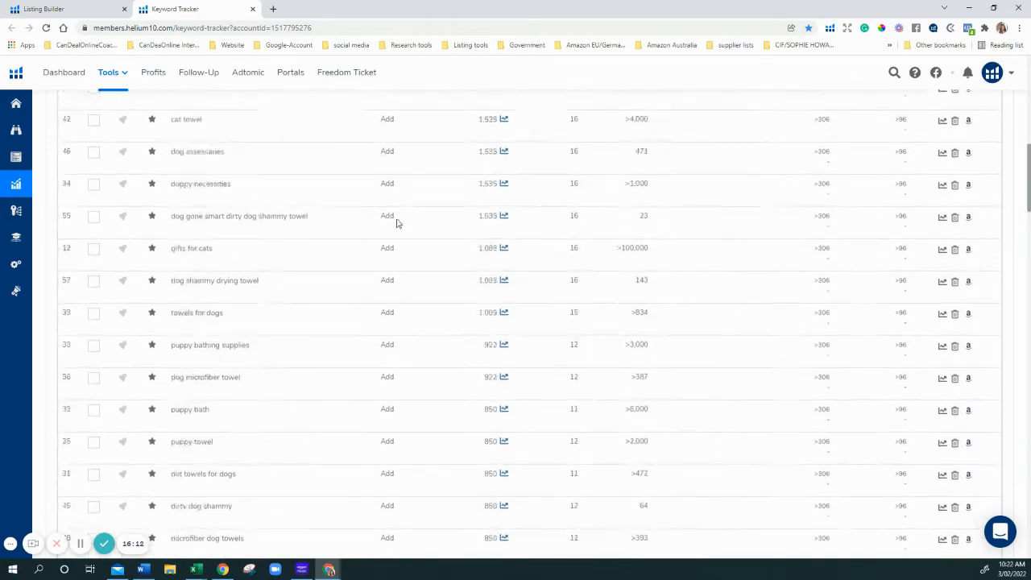
pyautogui.scroll(-1, 427, 242)
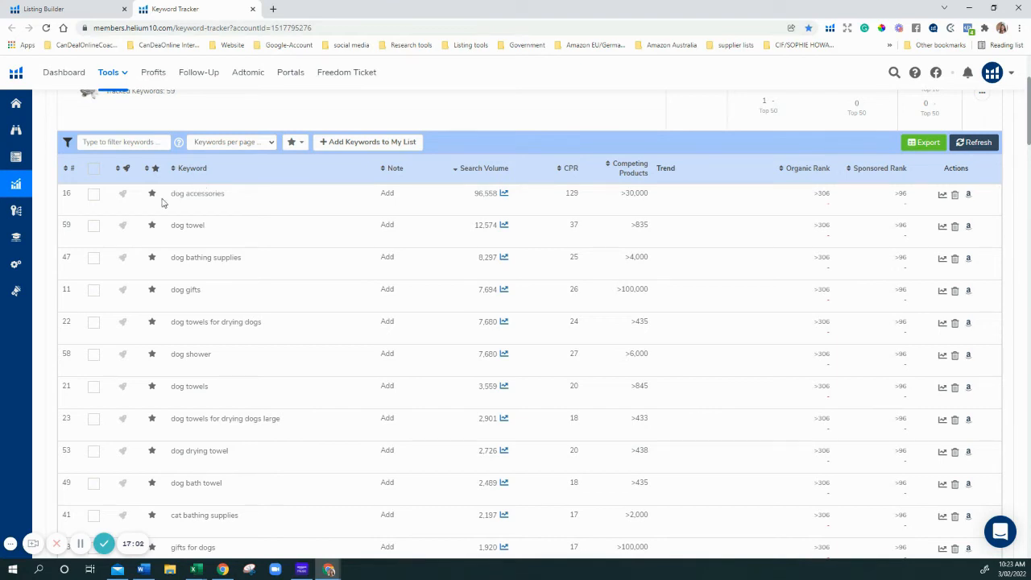
# Browse Amazon's search results for dog accessories, then go back to the Keyword Tracker
pyautogui.click(970, 195)
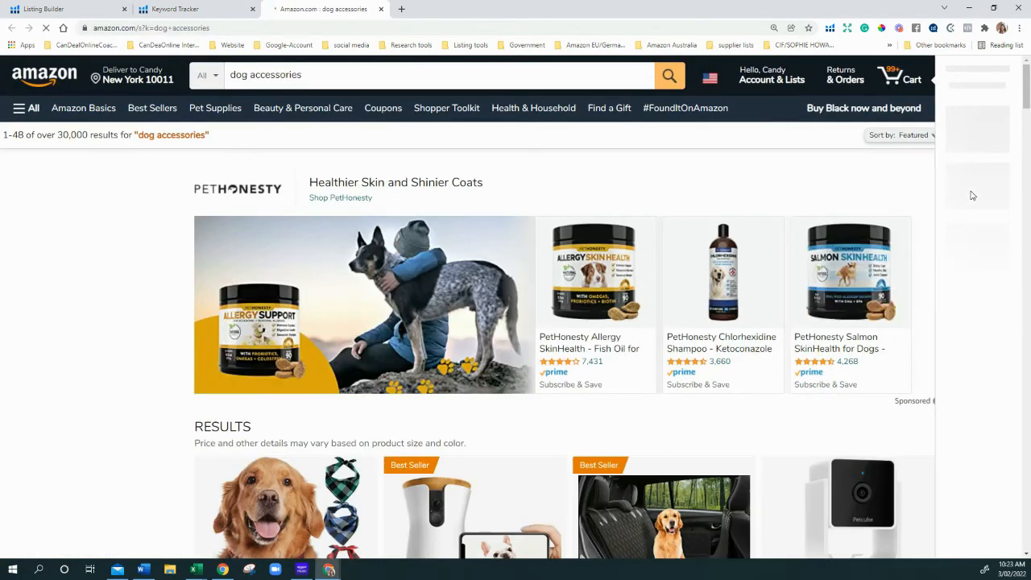
pyautogui.scroll(-4, 971, 197)
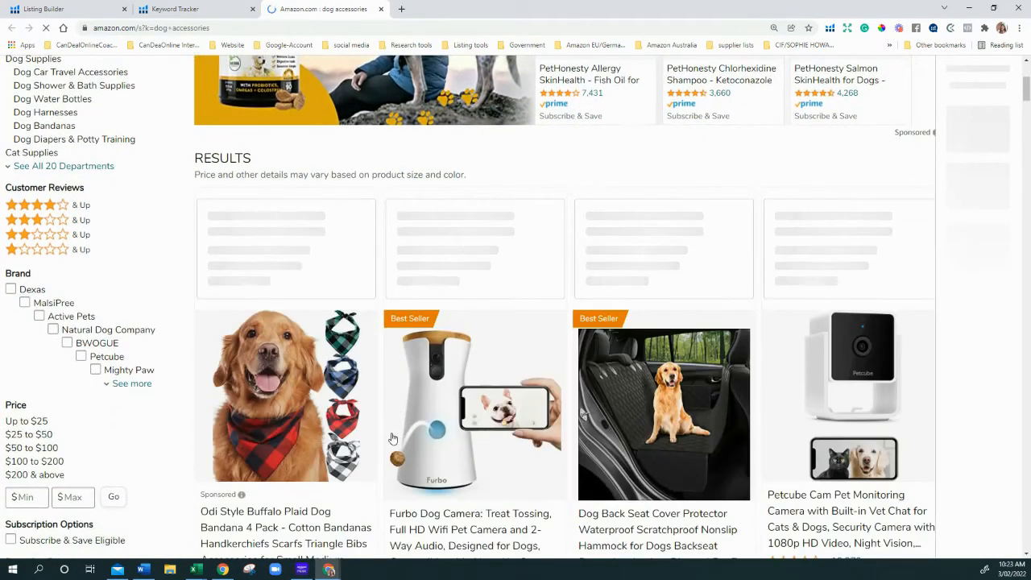
pyautogui.scroll(-2, 491, 322)
pyautogui.scroll(-1, 476, 265)
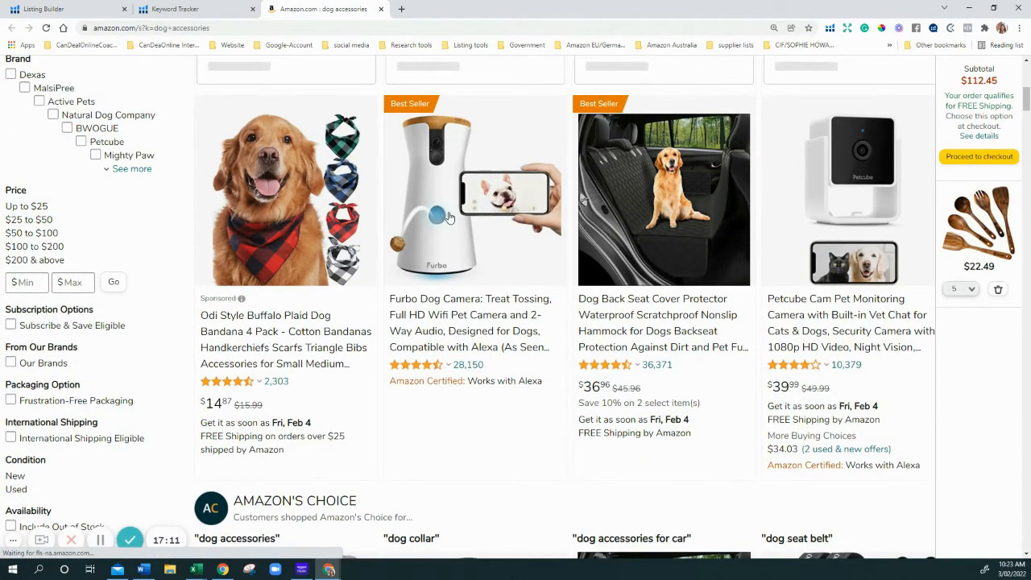
pyautogui.scroll(-4, 449, 217)
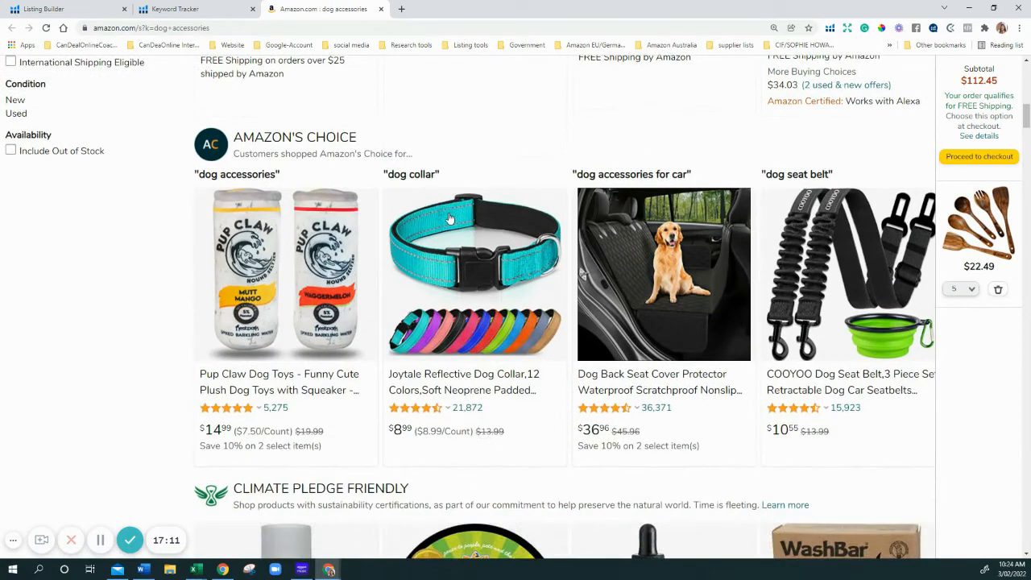
pyautogui.scroll(-1, 449, 218)
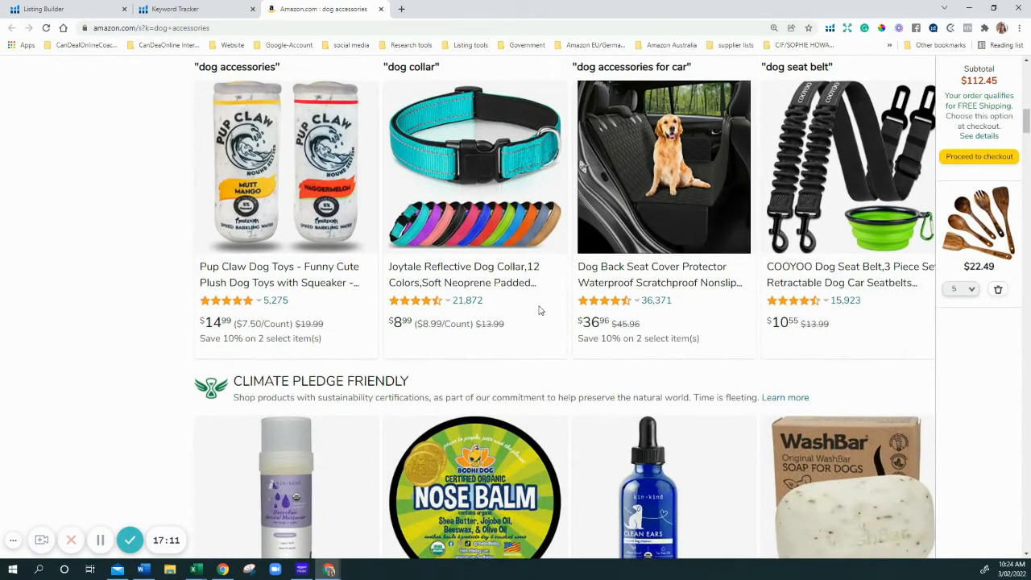
pyautogui.scroll(-1, 564, 318)
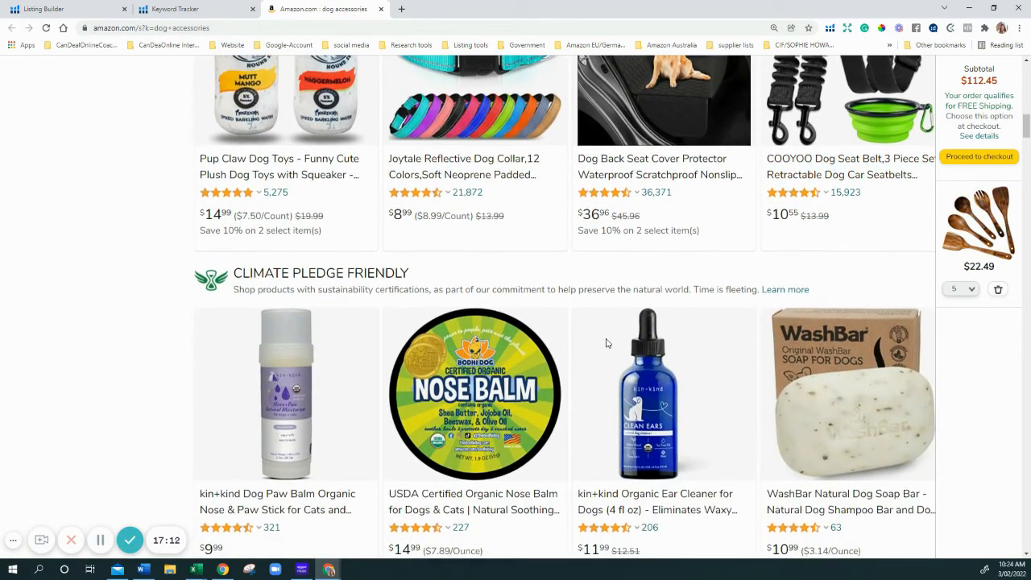
pyautogui.scroll(-8, 606, 343)
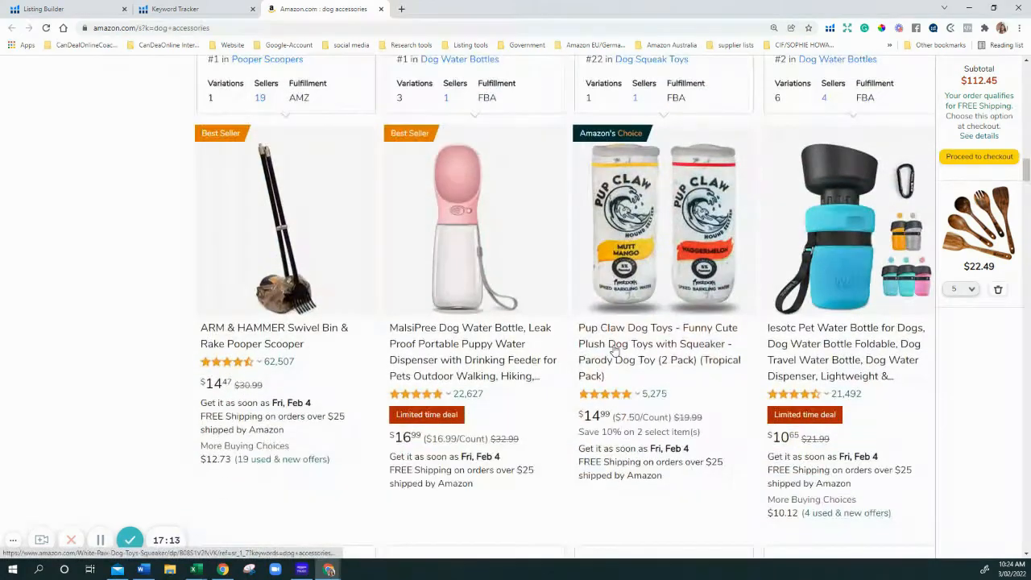
pyautogui.scroll(-4, 613, 348)
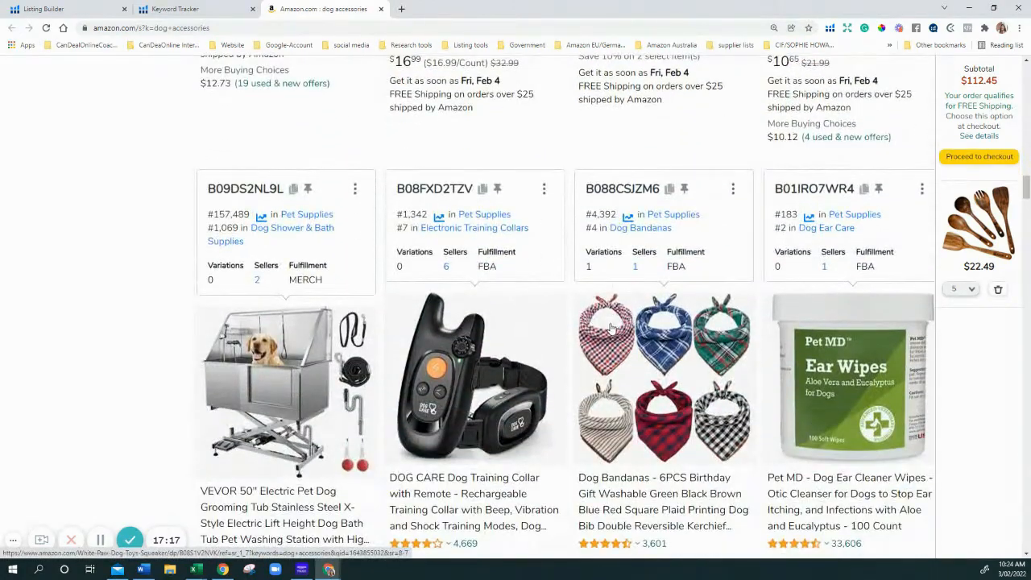
pyautogui.scroll(-4, 614, 327)
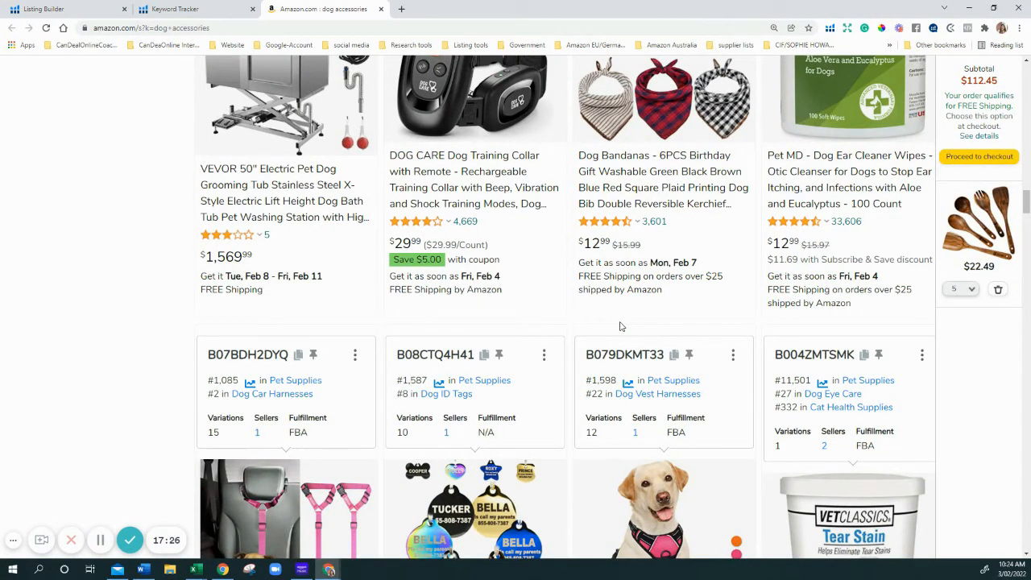
pyautogui.scroll(-3, 620, 326)
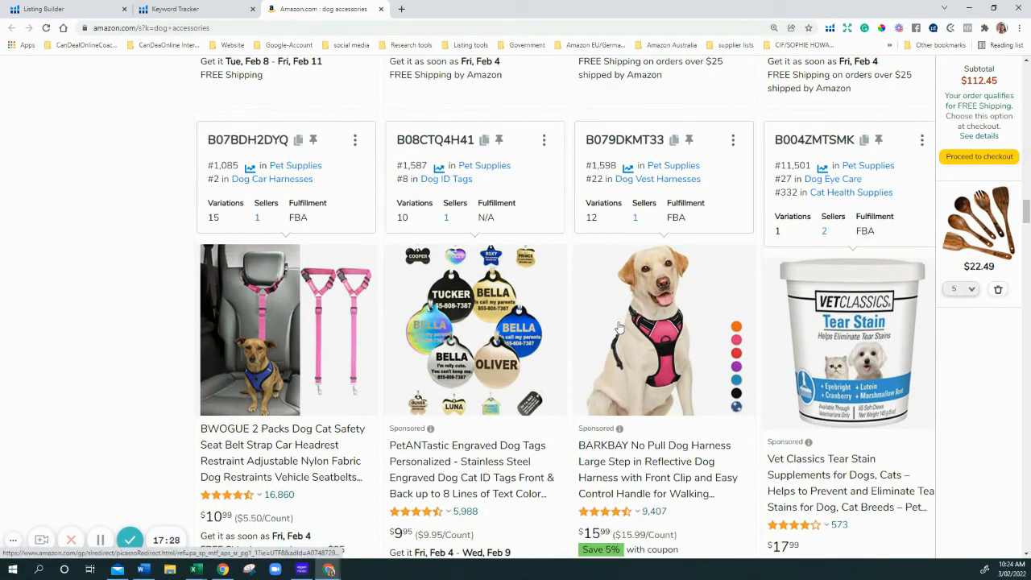
pyautogui.scroll(-1, 617, 326)
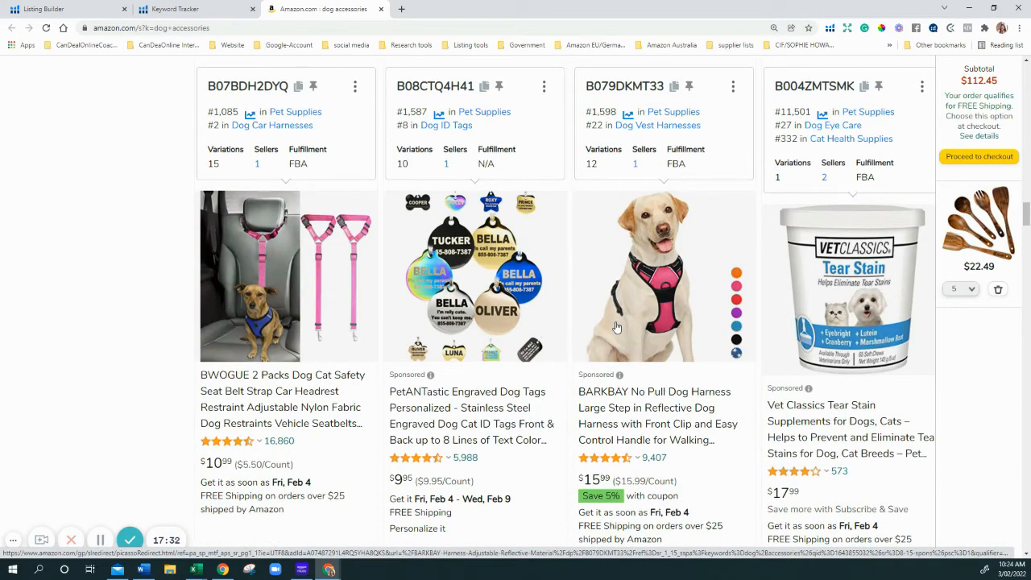
pyautogui.scroll(-4, 616, 326)
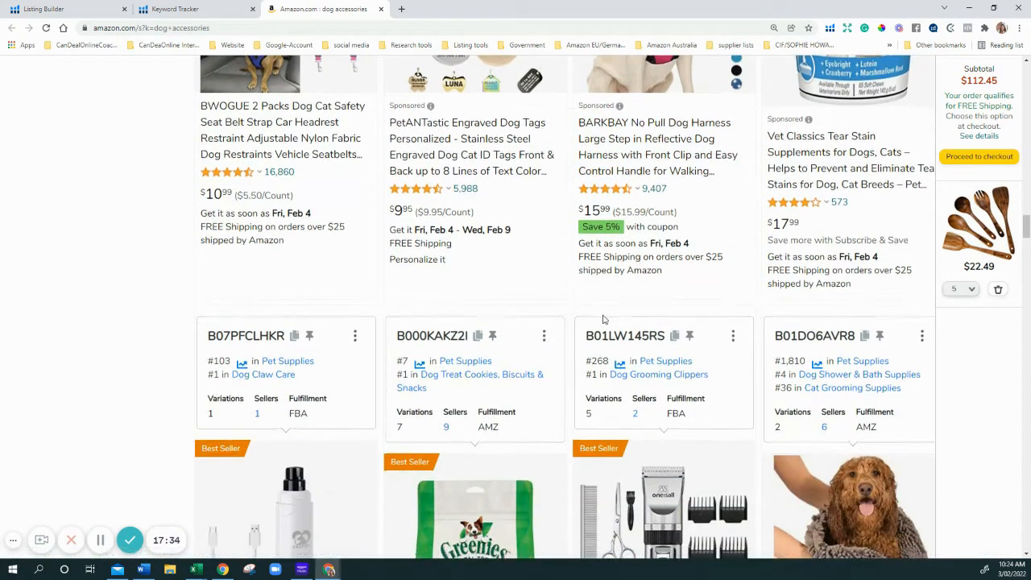
pyautogui.scroll(-3, 602, 320)
pyautogui.scroll(-1, 602, 320)
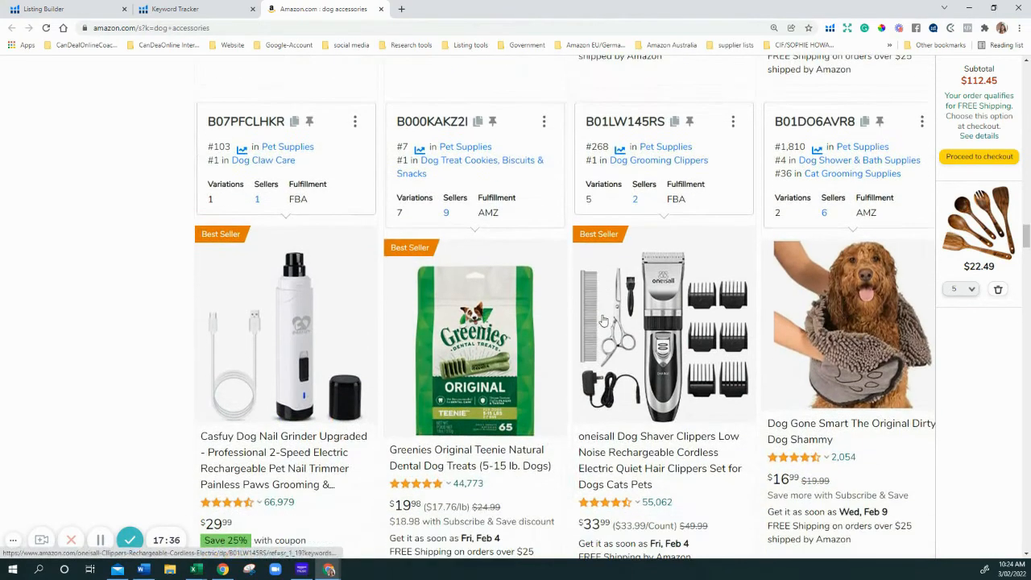
pyautogui.scroll(-2, 644, 326)
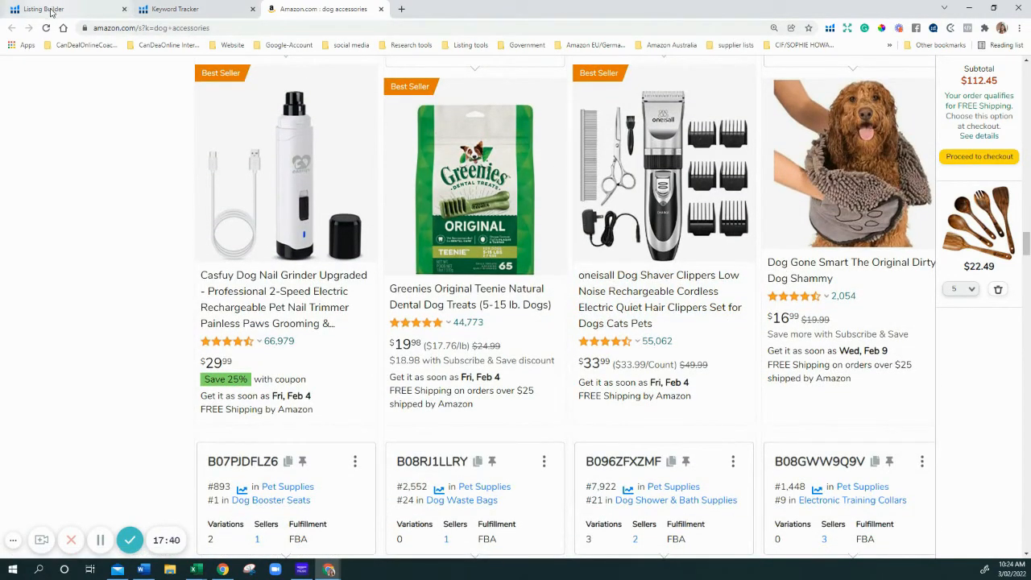
pyautogui.click(174, 10)
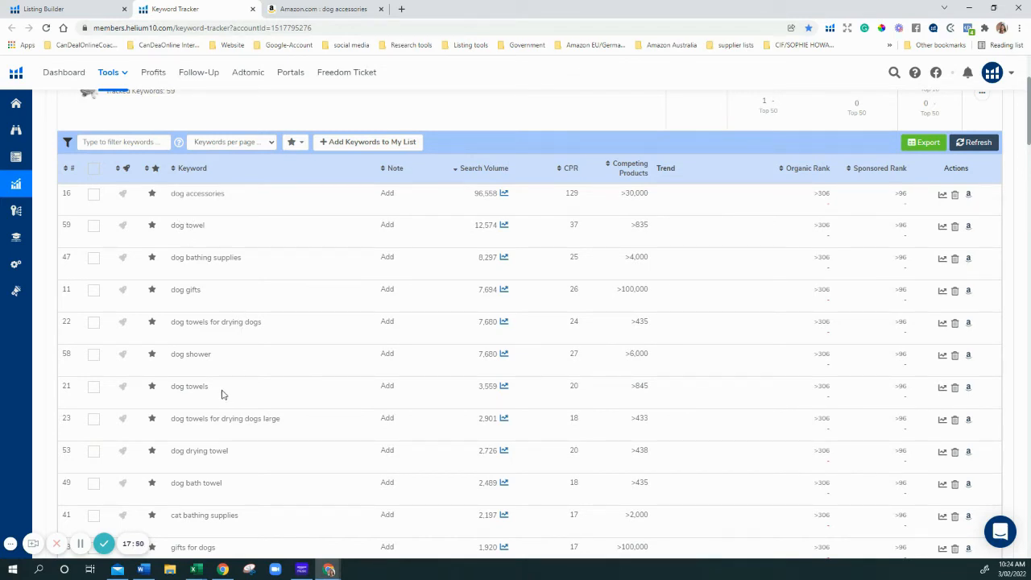
pyautogui.scroll(-3, 193, 435)
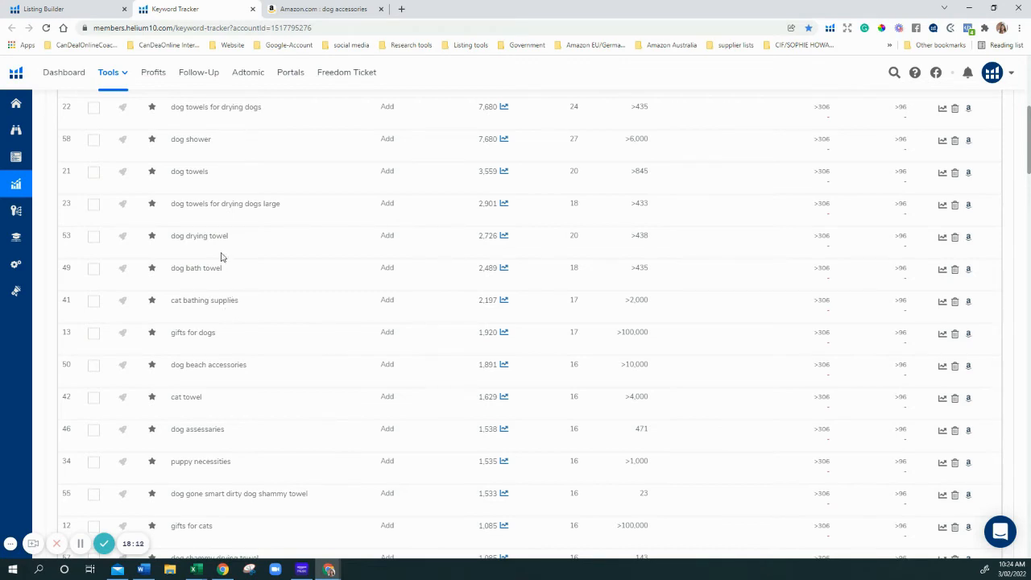
pyautogui.scroll(3, 357, 255)
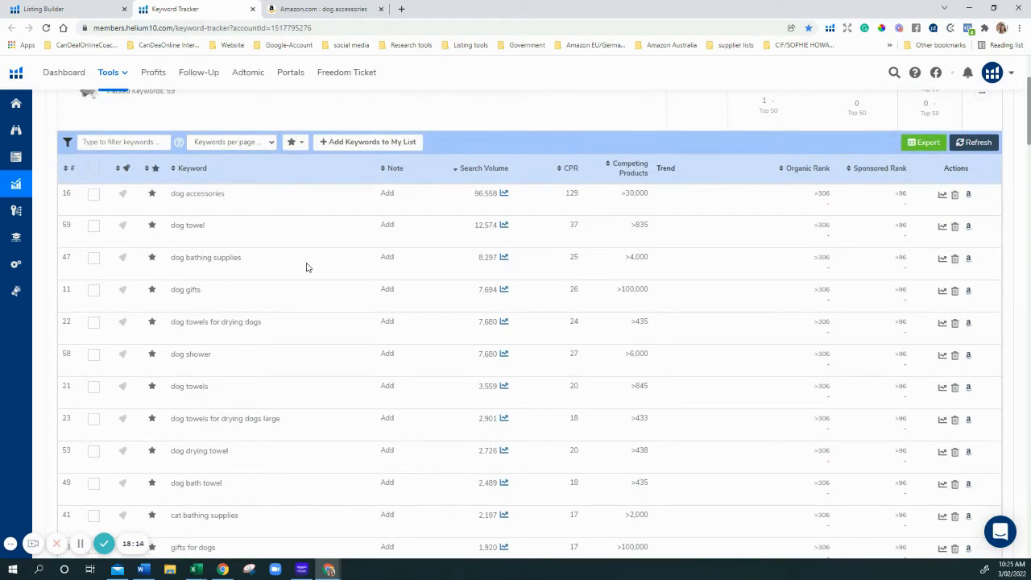
pyautogui.scroll(-3, 284, 374)
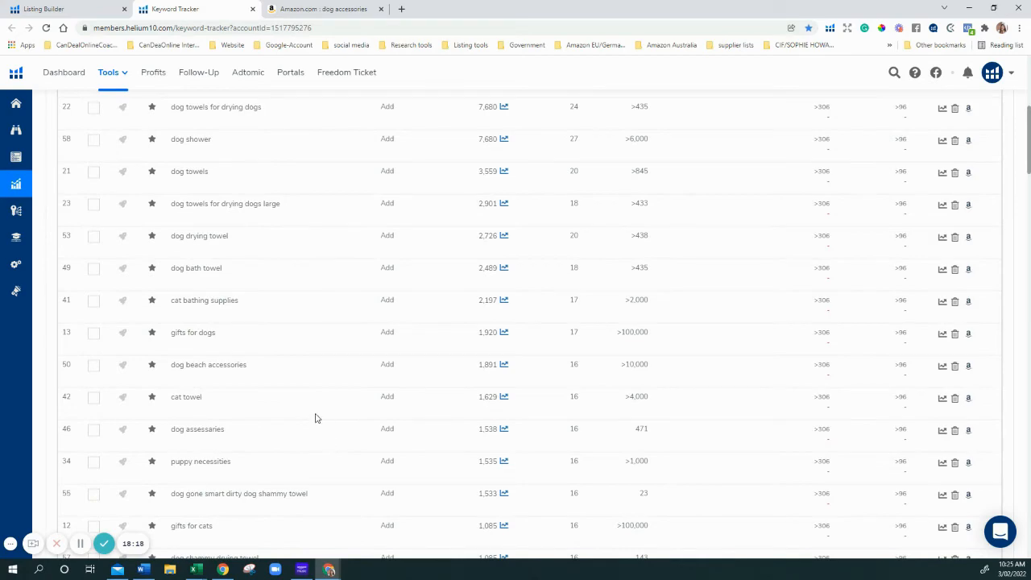
pyautogui.scroll(-2, 304, 397)
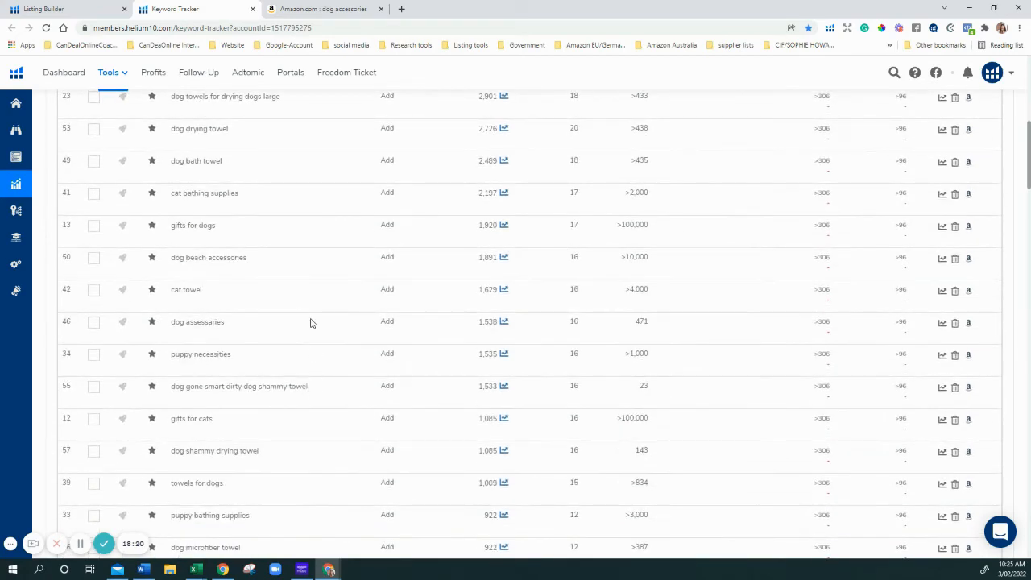
pyautogui.scroll(-2, 305, 311)
pyautogui.scroll(5, 321, 176)
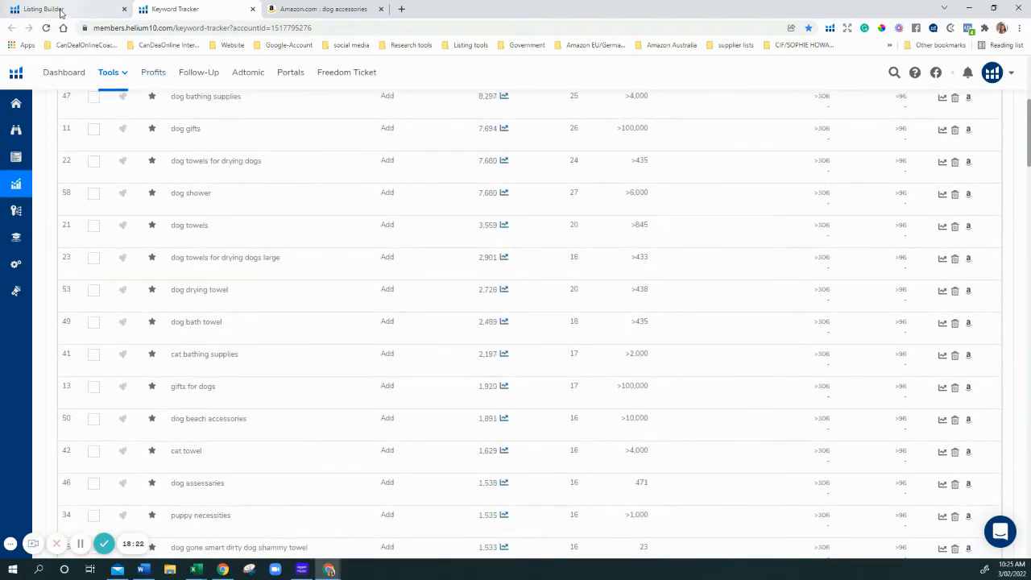
pyautogui.click(60, 9)
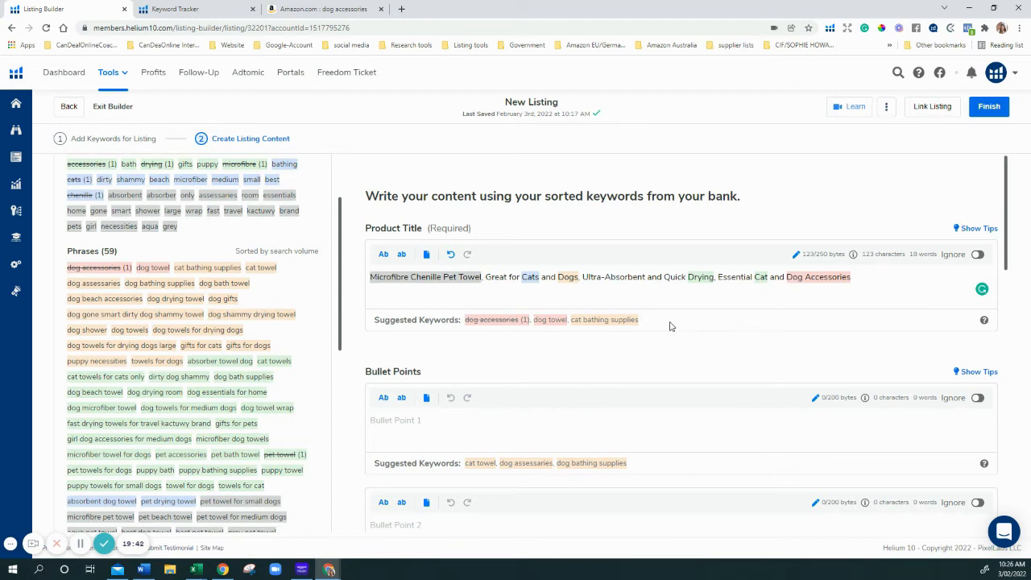
pyautogui.click(210, 11)
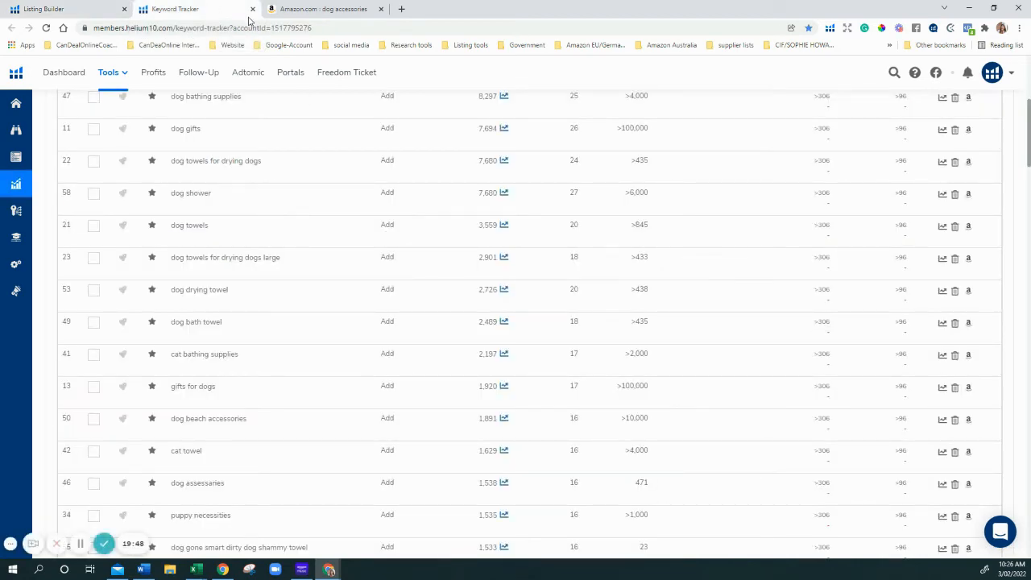
# Highlight parts of the 'puppy towels for small dogs' phrase in the keyword list to compare wording
pyautogui.scroll(-2, 566, 340)
pyautogui.scroll(-15, 566, 340)
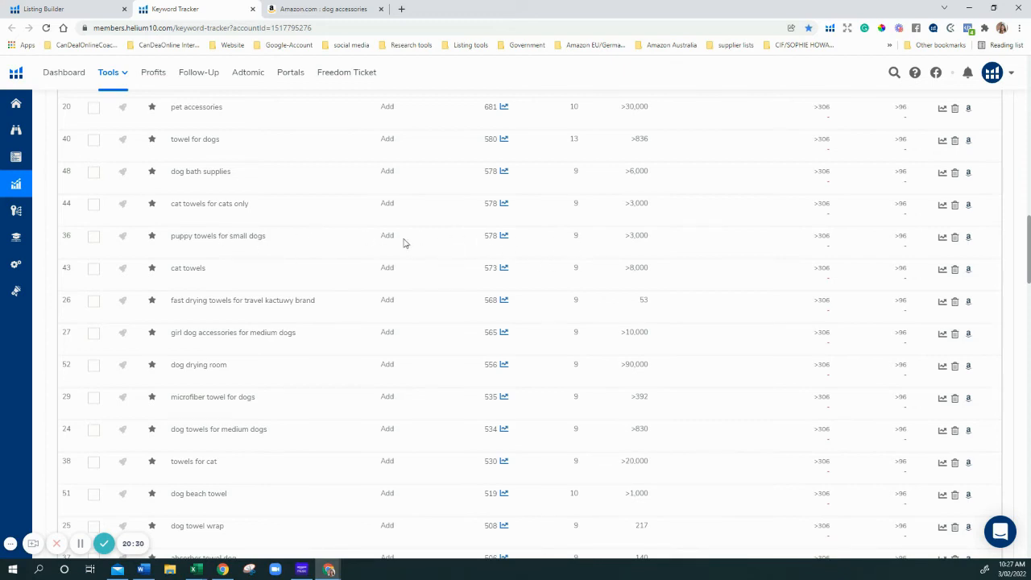
pyautogui.moveTo(172, 235); pyautogui.dragTo(261, 246)
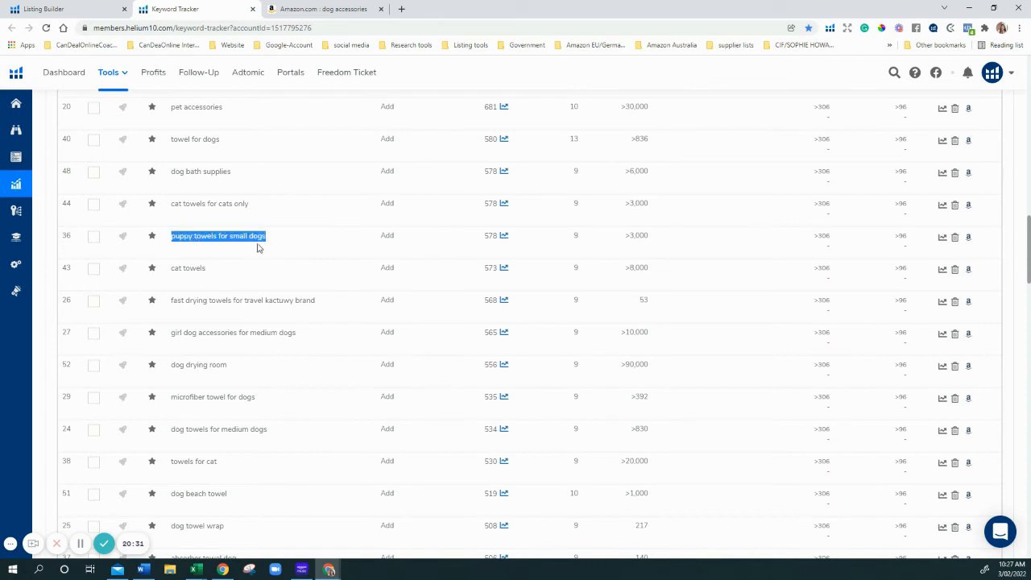
pyautogui.click(195, 251)
pyautogui.moveTo(172, 235); pyautogui.dragTo(215, 246)
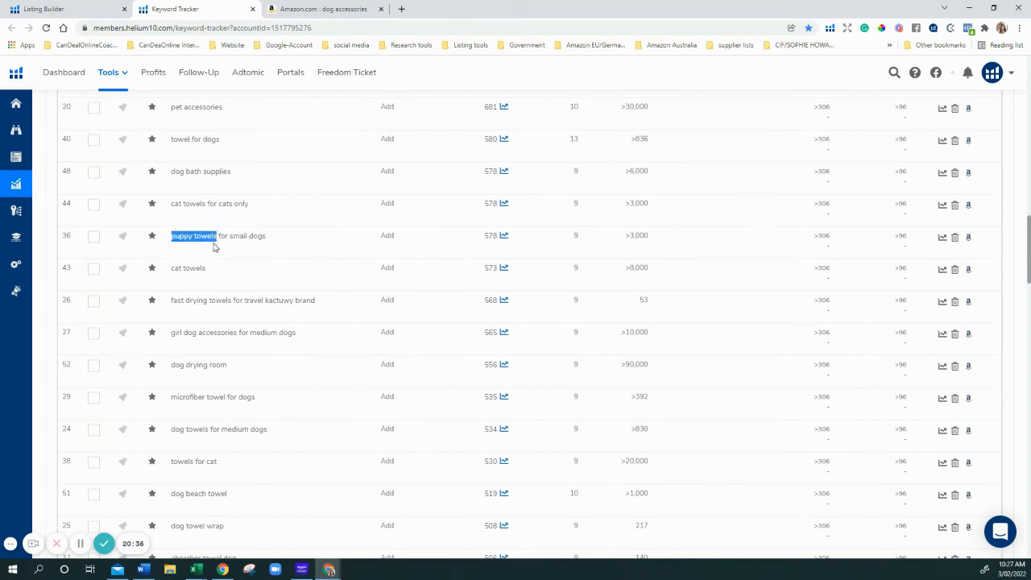
pyautogui.click(216, 253)
pyautogui.moveTo(195, 236); pyautogui.dragTo(288, 241)
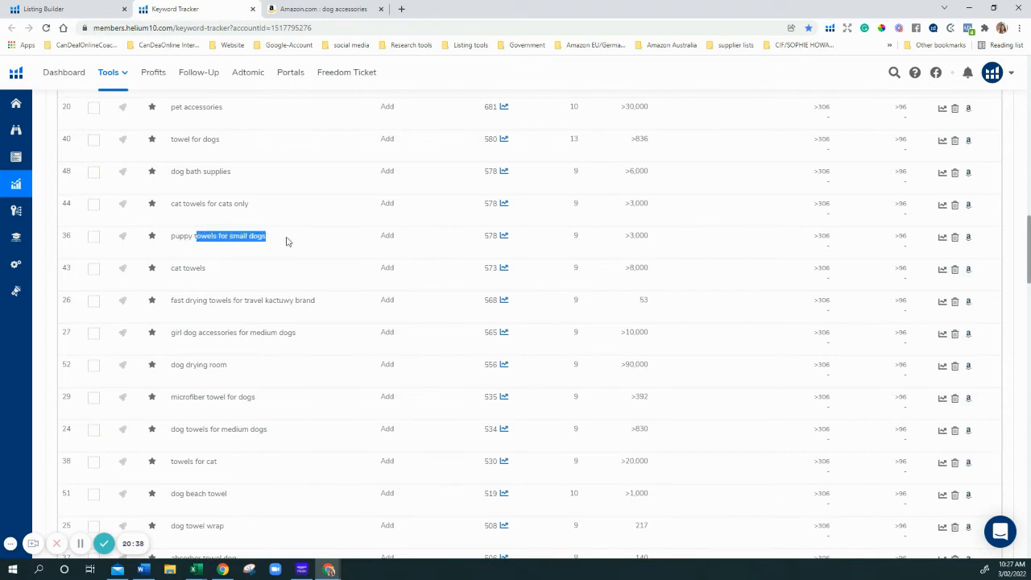
pyautogui.click(285, 242)
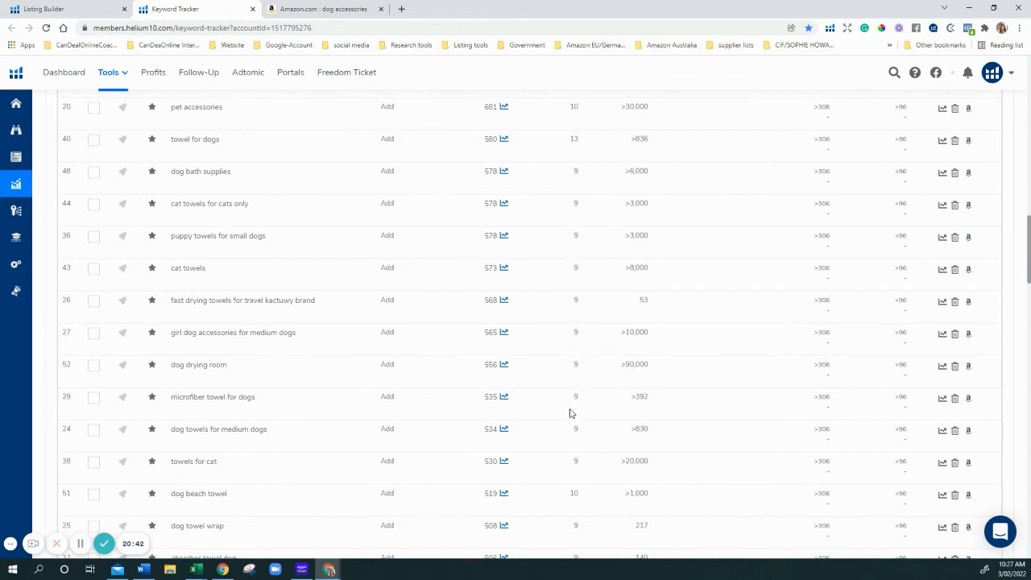
pyautogui.scroll(5, 564, 301)
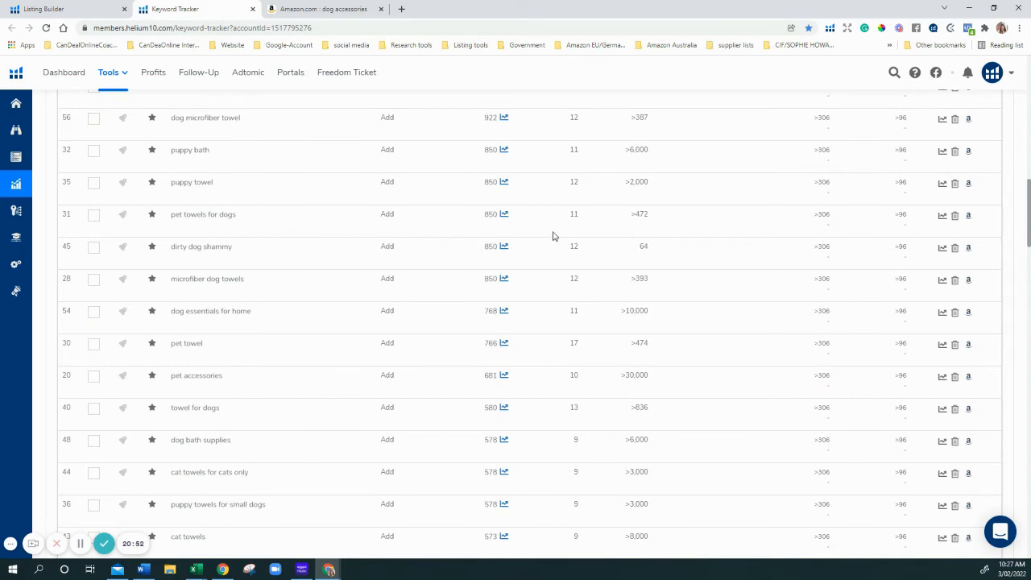
pyautogui.scroll(8, 586, 241)
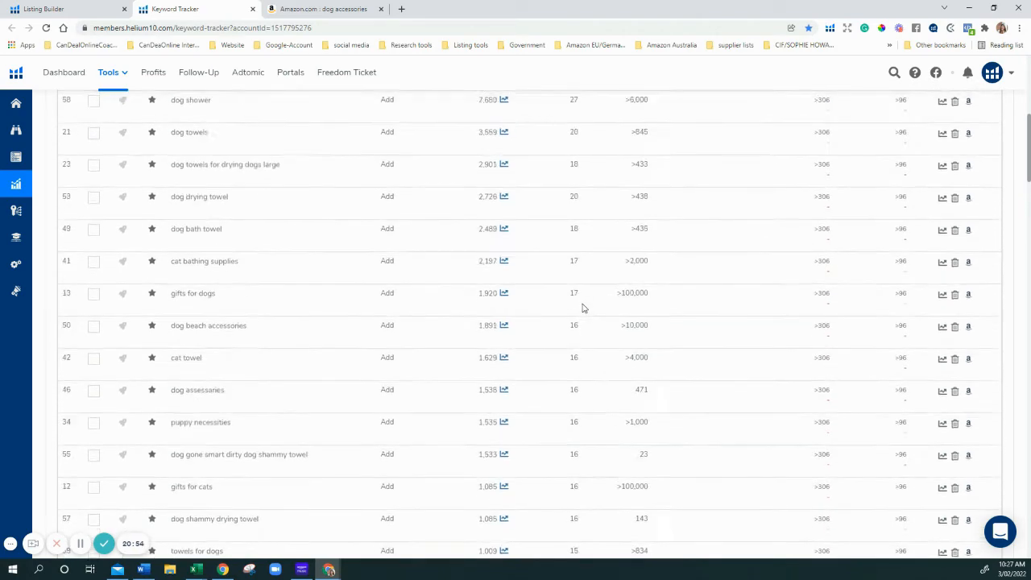
pyautogui.scroll(1, 584, 306)
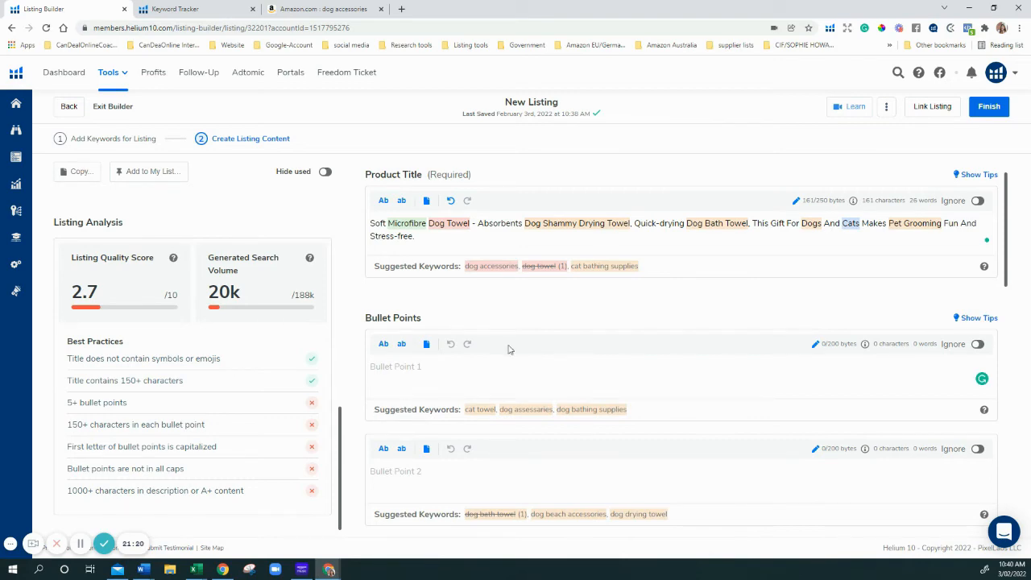
# Move the Word document with the old Microfibre Chenille Pet Towel title onto the main screen
pyautogui.moveTo(1030, 16); pyautogui.dragTo(745, 328)
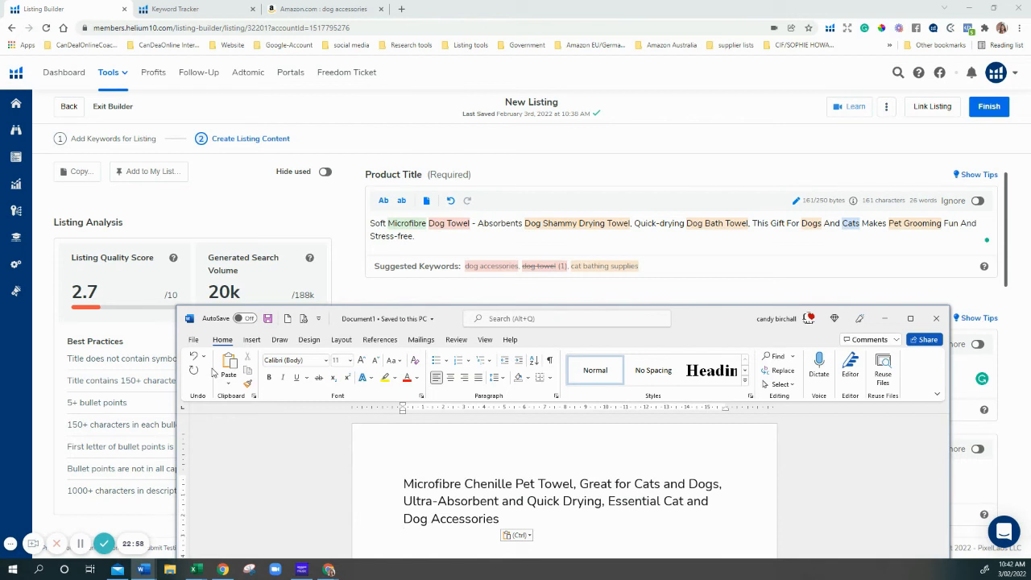
# Change 'Absorbents' to 'Absorbent' in the product title, bringing it to 160 characters
pyautogui.click(522, 223)
pyautogui.press('BackSpace')
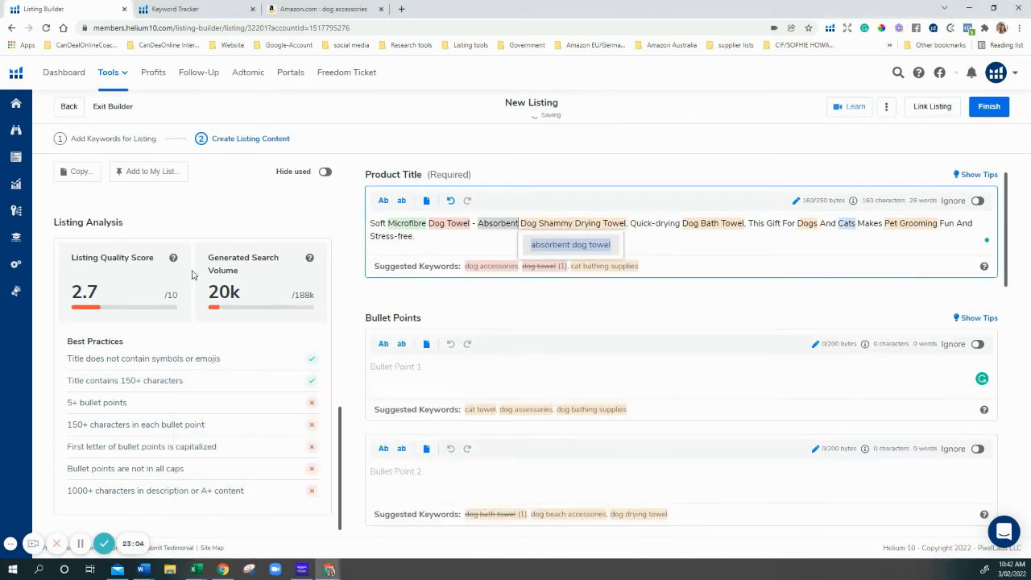
pyautogui.scroll(10, 179, 382)
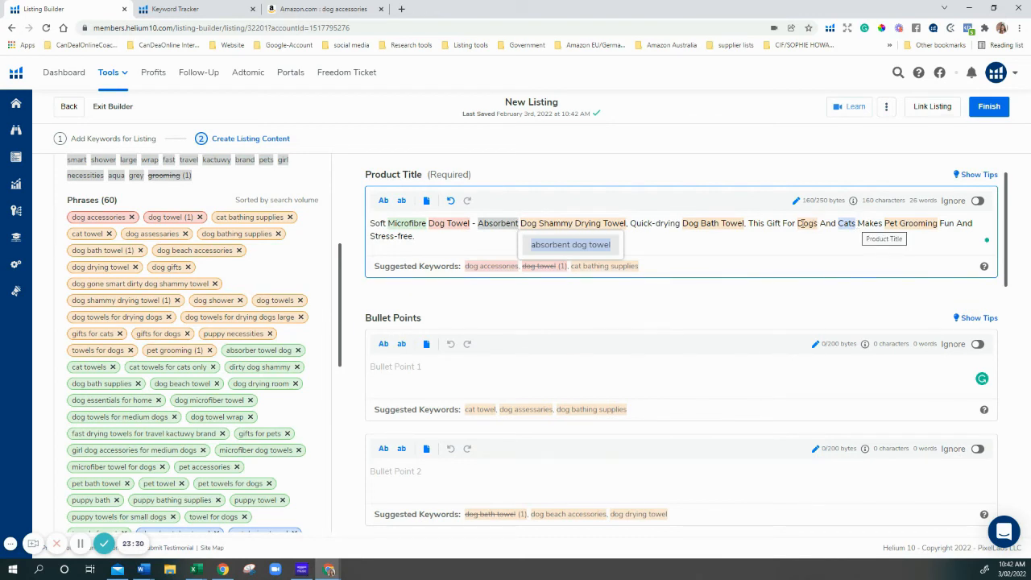
# Highlight 'Gift For' in the title, then place the cursor after 'Stress-free.'
pyautogui.moveTo(766, 226); pyautogui.dragTo(789, 229)
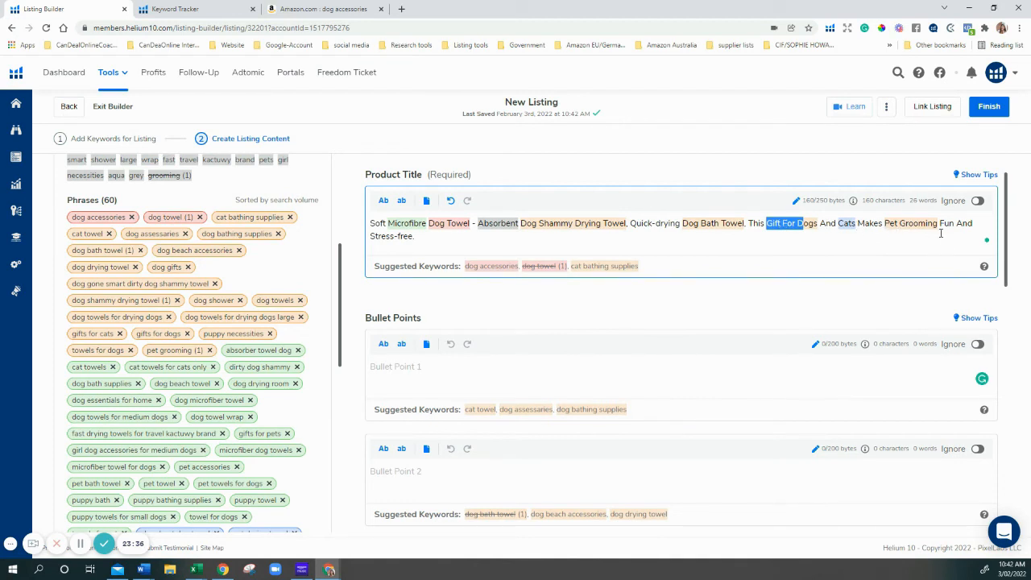
pyautogui.click(443, 237)
# Scroll down to Listing Analysis, showing a 2.7/10 score and both title best practices passing
pyautogui.scroll(-10, 255, 322)
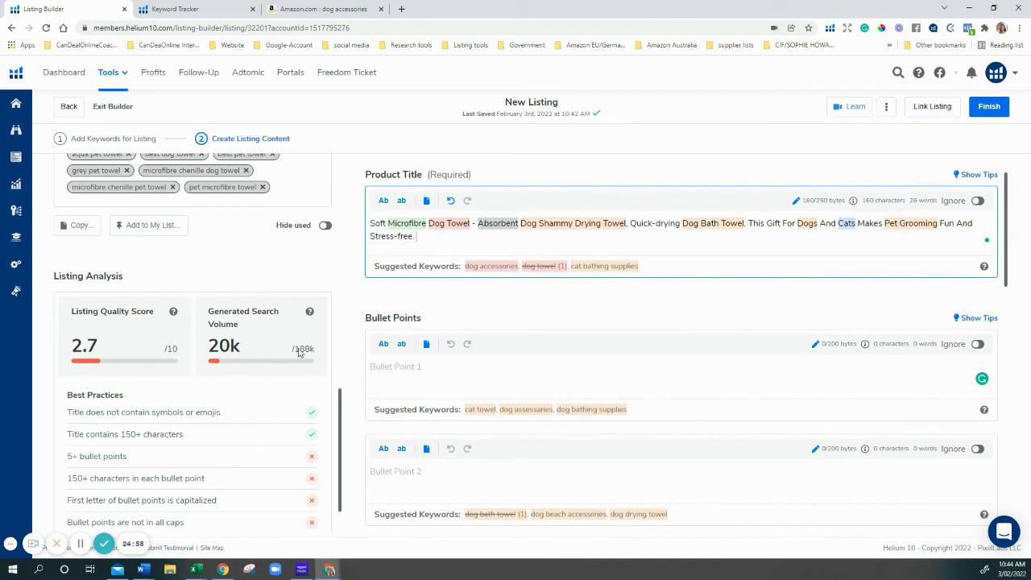
# Enter the placeholders 'USP', 'Who or What' and 'Where and When' in bullet points 1–3
pyautogui.click(408, 370)
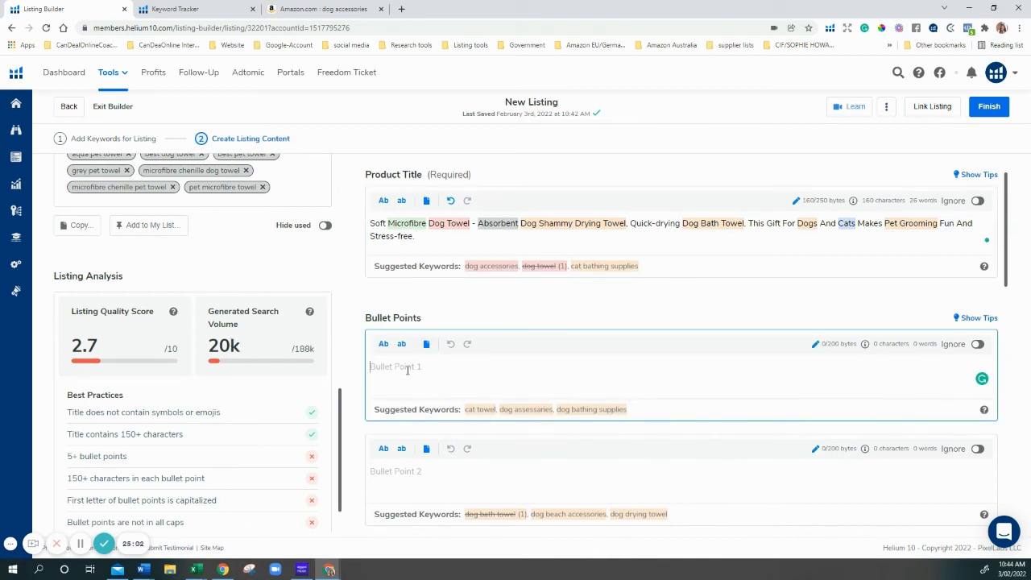
pyautogui.write('USP')
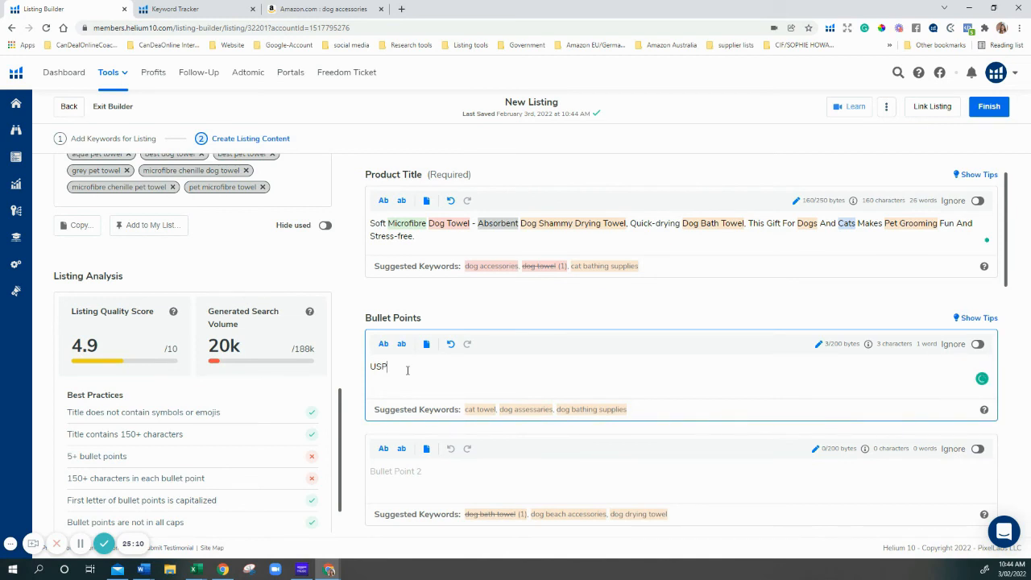
pyautogui.click(437, 478)
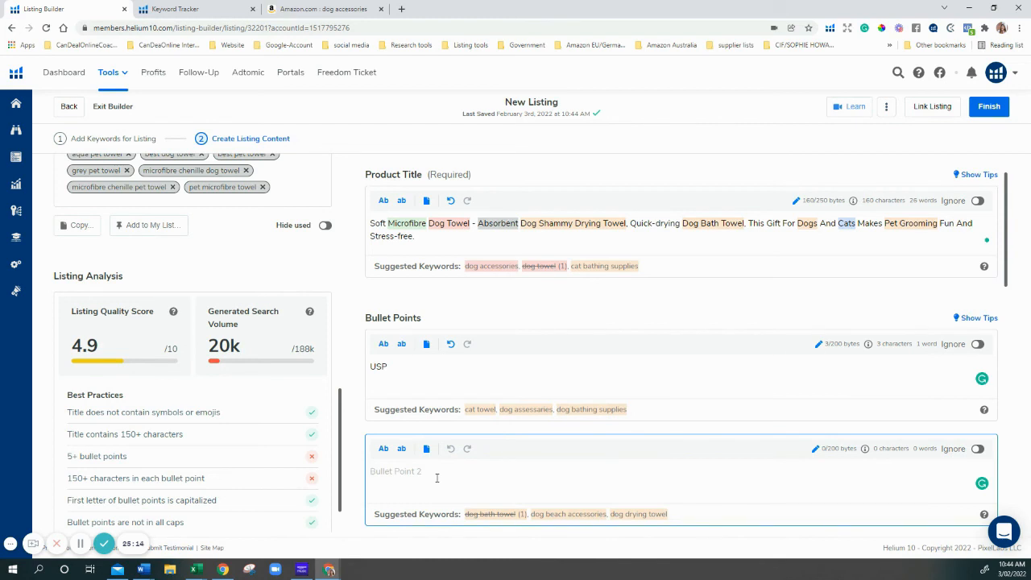
pyautogui.write('Who or What')
pyautogui.press('Return')
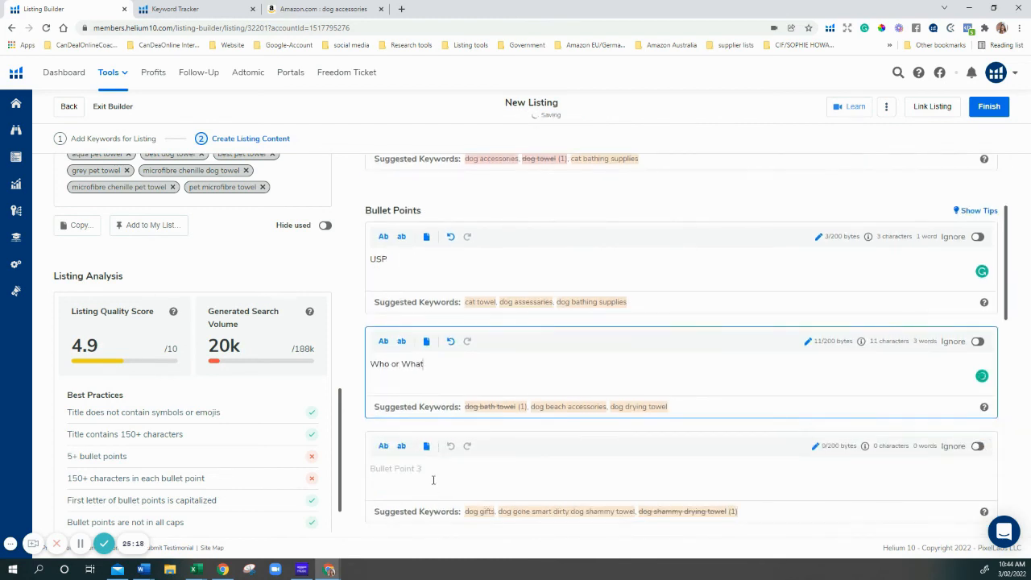
pyautogui.write('Whe')
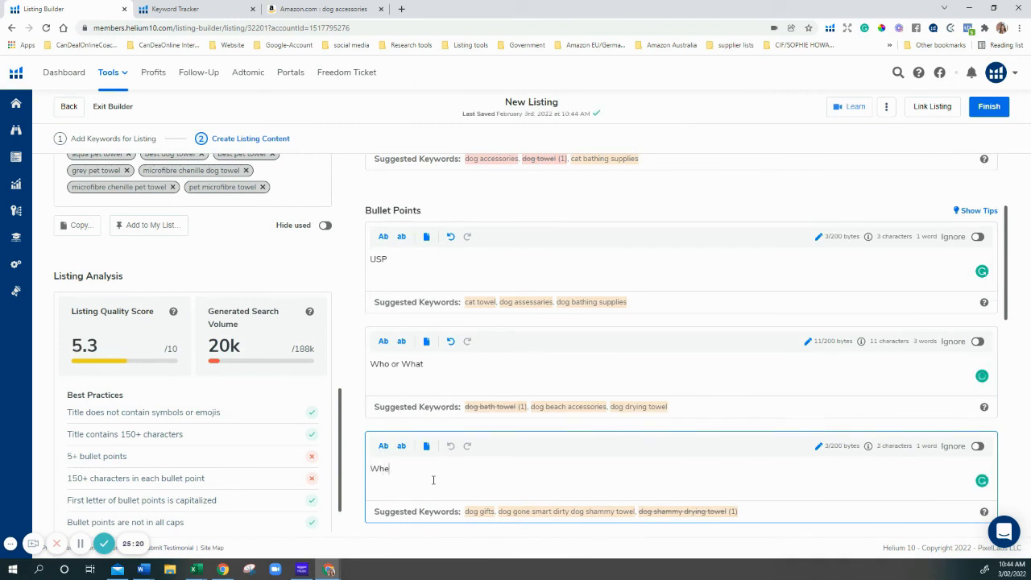
pyautogui.write('re and When')
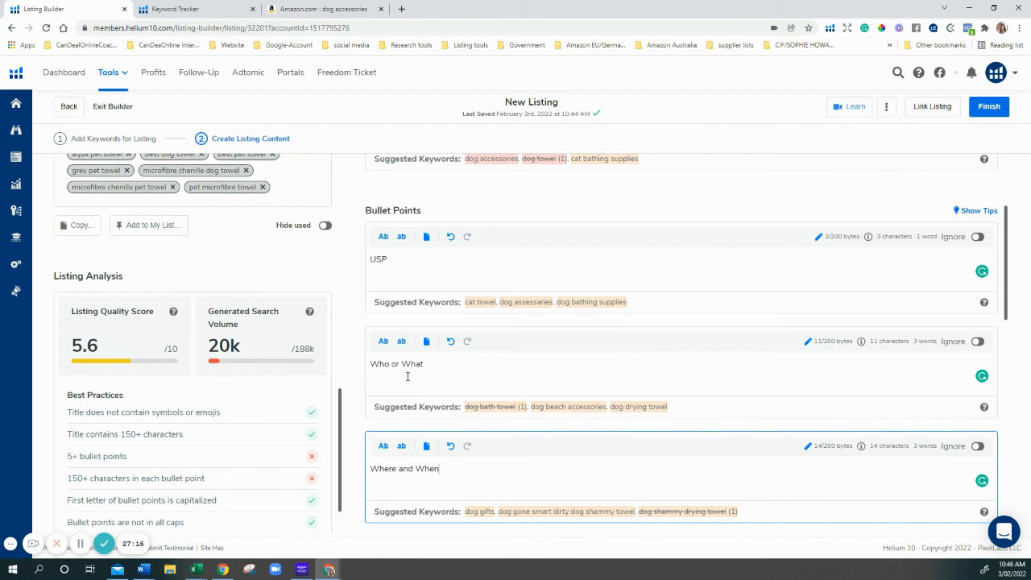
# Finish the third bullet and scroll up to the 'Soft Microfibre Dog Towel' product title
pyautogui.click(697, 224)
pyautogui.scroll(2, 697, 224)
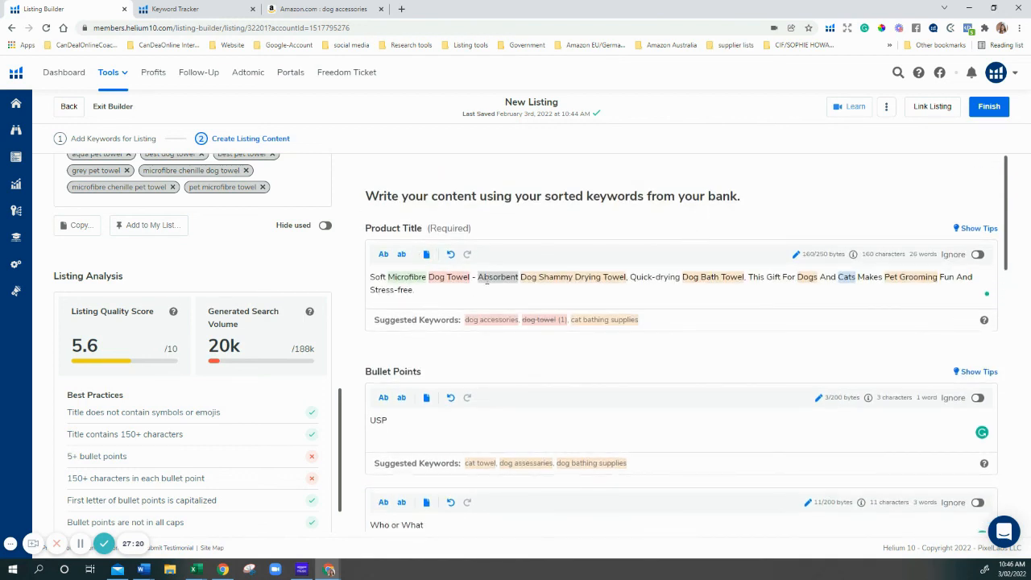